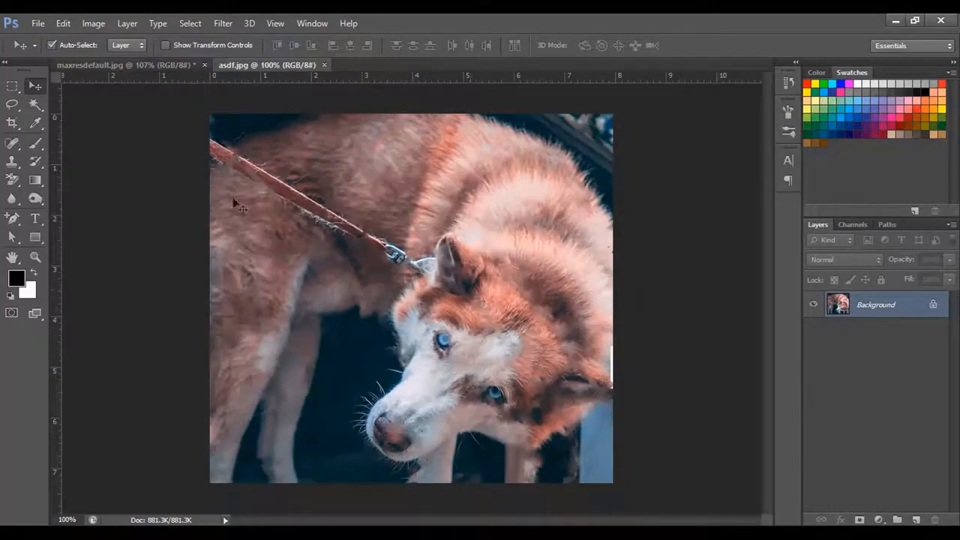
Compare the fenced dog photo with asdf.jpg, and add a new empty layer above the background in maxresdefault.jpg
{"action": "left_click", "coordinate": [150, 66]}
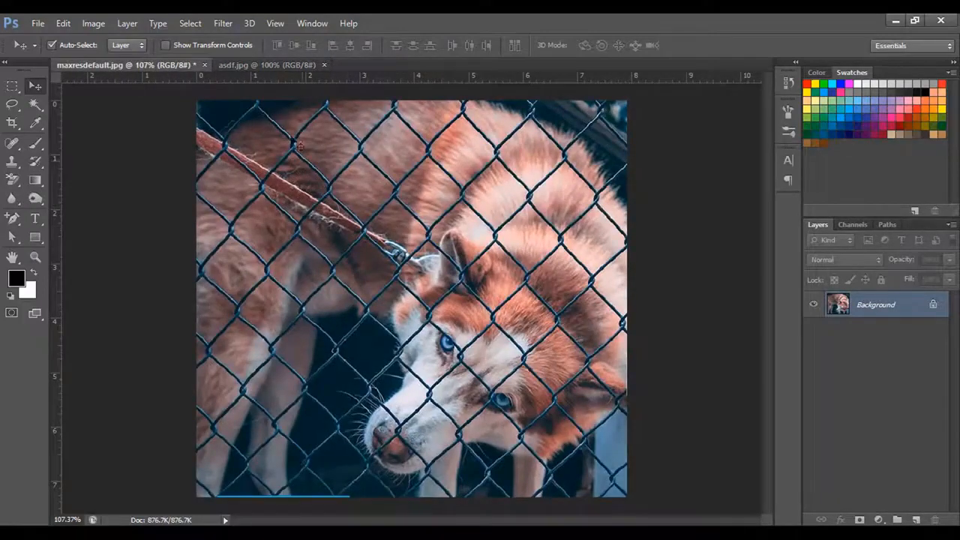
{"action": "left_click", "coordinate": [297, 66]}
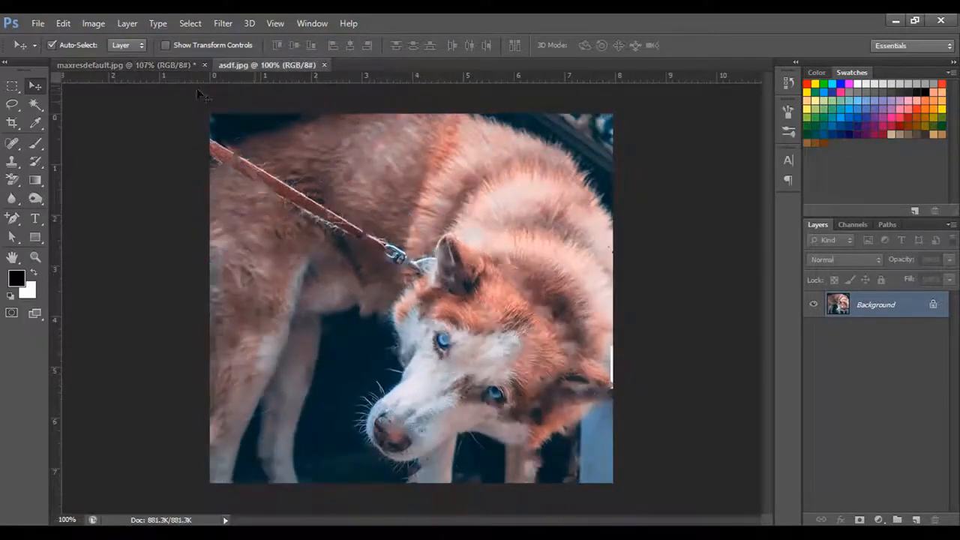
{"action": "left_click", "coordinate": [146, 66]}
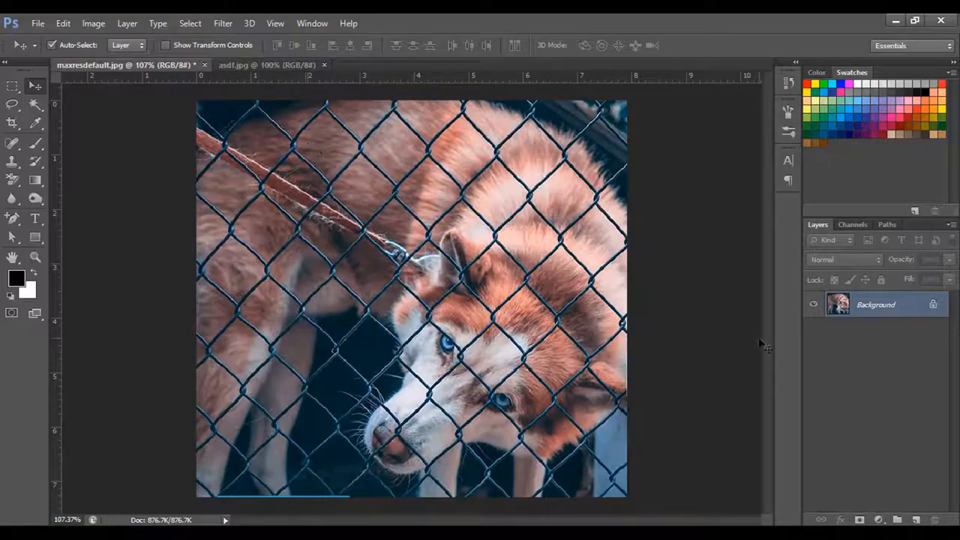
{"action": "left_click", "coordinate": [916, 520]}
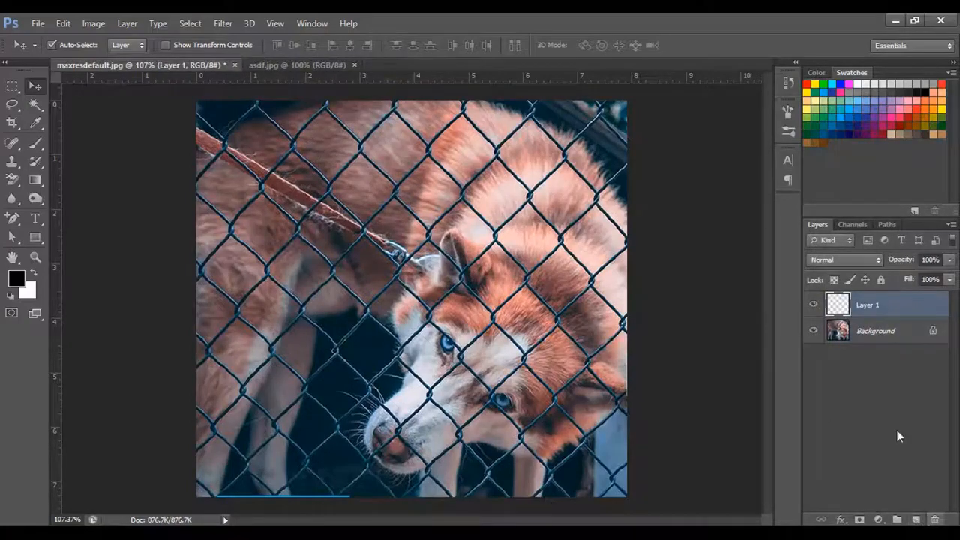
Set up the Brush tool with a hard round tip at 9 px and 100% hardness
{"action": "left_click", "coordinate": [36, 144]}
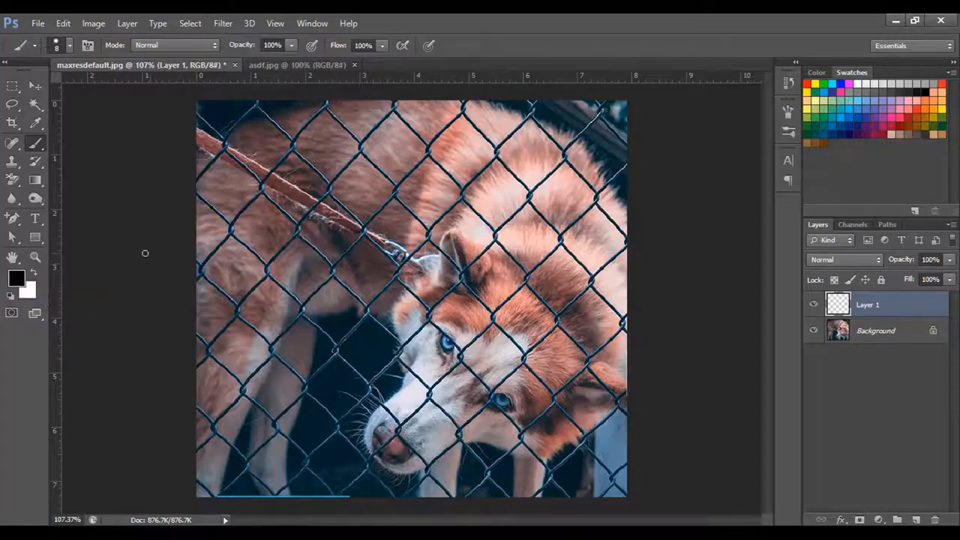
{"action": "scroll", "coordinate": [246, 220], "scroll_direction": "up", "scroll_amount": 5}
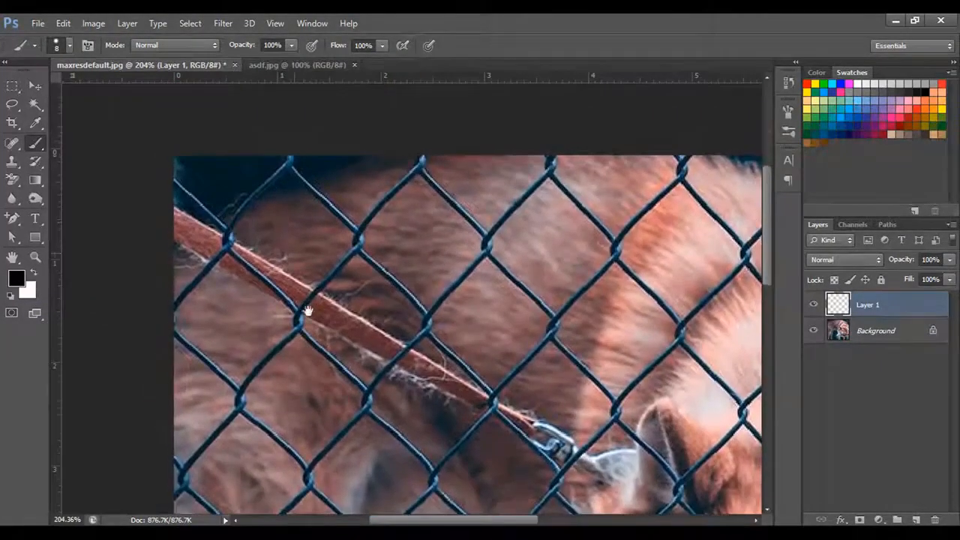
{"action": "scroll", "coordinate": [294, 244], "scroll_direction": "up", "scroll_amount": 1}
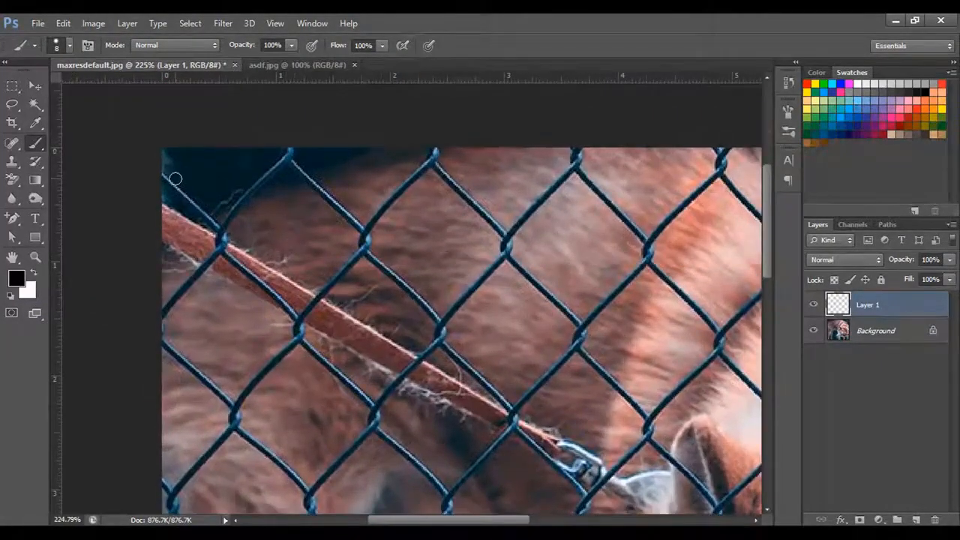
{"action": "left_click", "coordinate": [71, 45]}
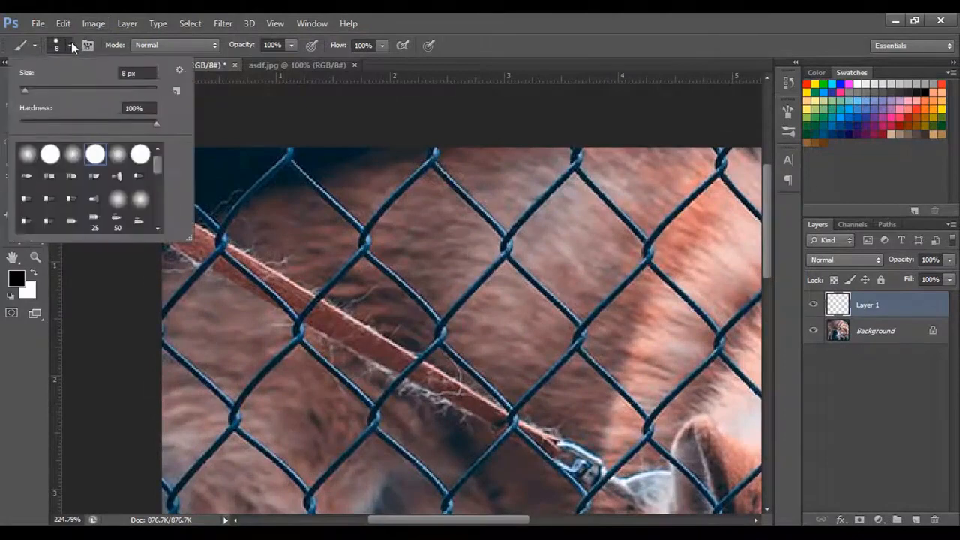
{"action": "double_click", "coordinate": [93, 159]}
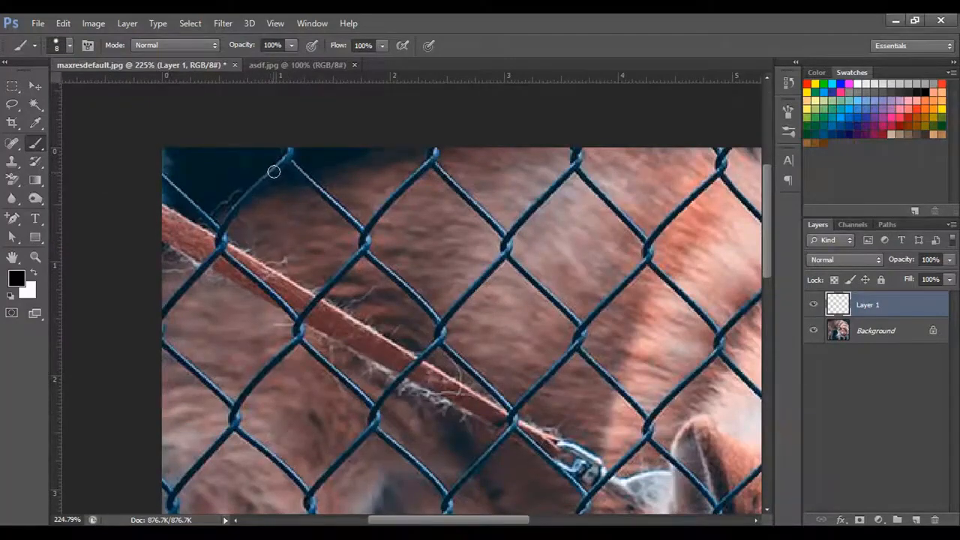
{"action": "key", "text": "bracketright"}
Paint connected straight black strokes over the first fence wire, from the photo's top edge down to its left edge
{"action": "scroll", "coordinate": [295, 168], "scroll_direction": "up", "scroll_amount": 4}
{"action": "left_click_drag", "start_coordinate": [337, 186], "coordinate": [353, 163]}
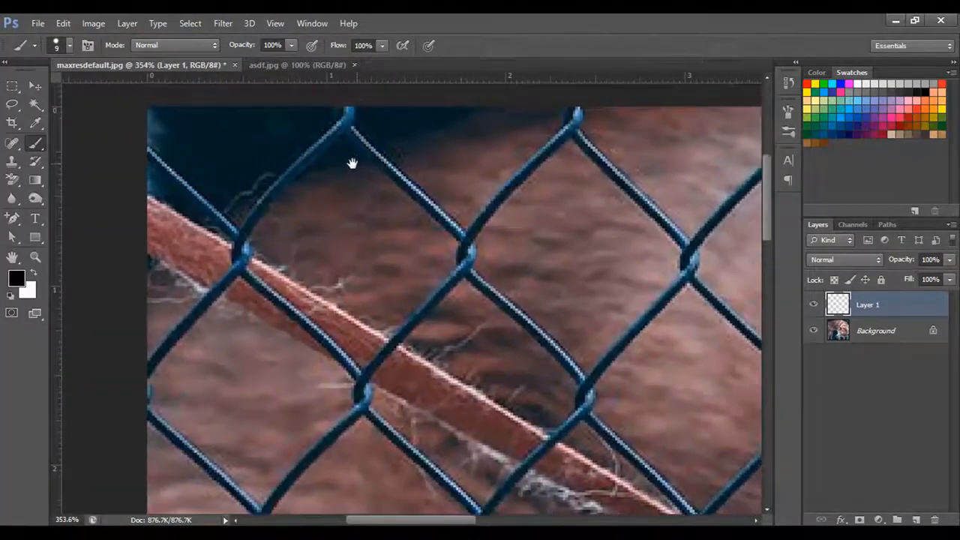
{"action": "scroll", "coordinate": [350, 161], "scroll_direction": "down", "scroll_amount": 3}
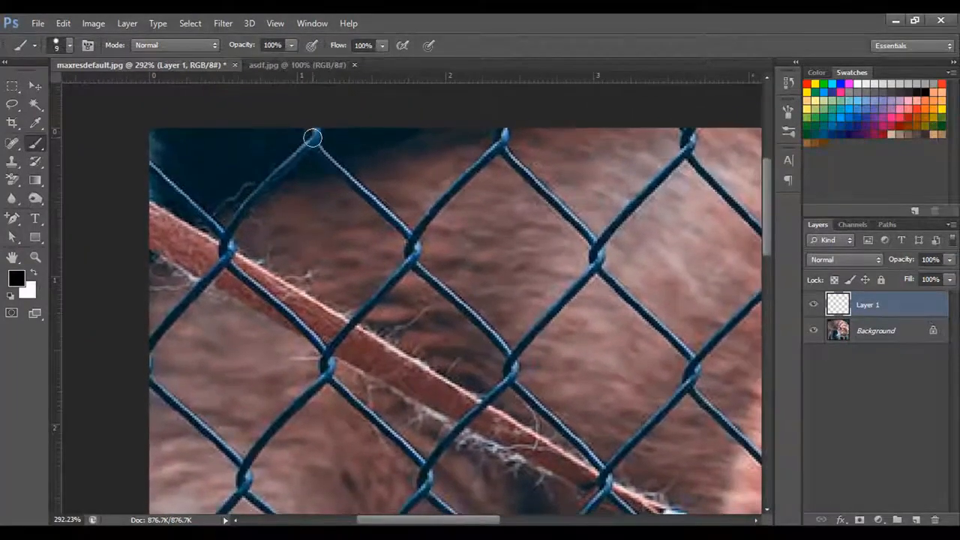
{"action": "mouse_move", "coordinate": [317, 134]}
{"action": "left_mouse_down"}
{"action": "mouse_move", "coordinate": [319, 122]}
{"action": "mouse_move", "coordinate": [317, 145]}
{"action": "left_mouse_up"}
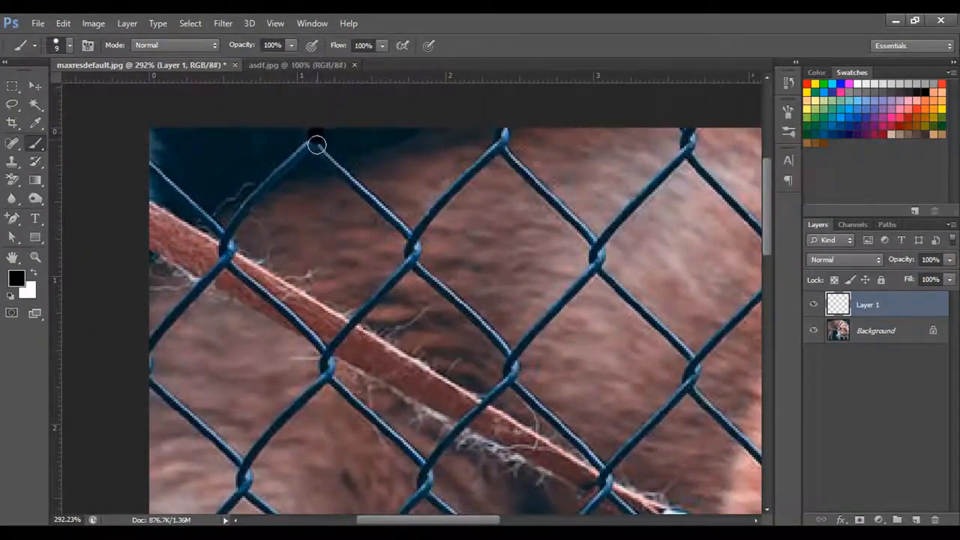
{"action": "left_click", "coordinate": [248, 205], "text": "shift"}
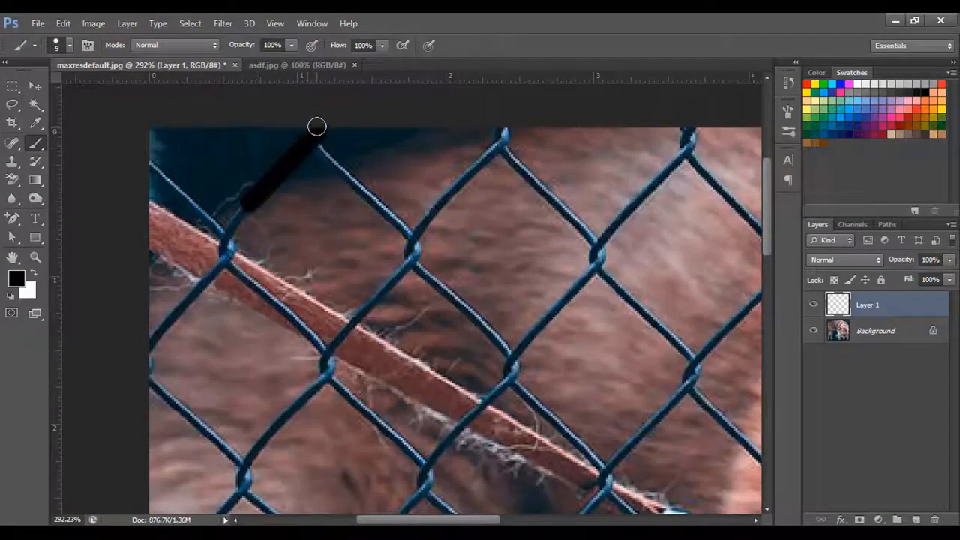
{"action": "left_click", "coordinate": [230, 229], "text": "shift"}
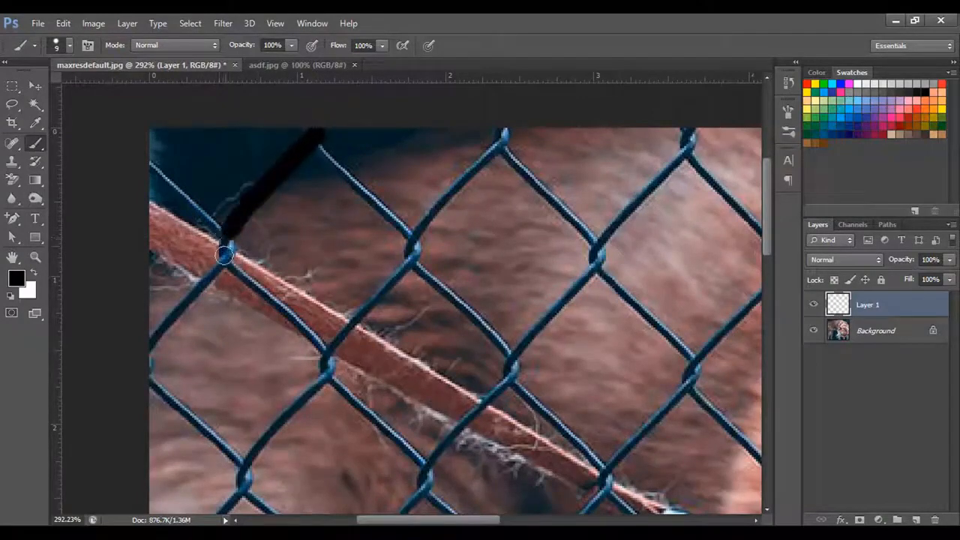
{"action": "left_click", "coordinate": [226, 257], "text": "shift"}
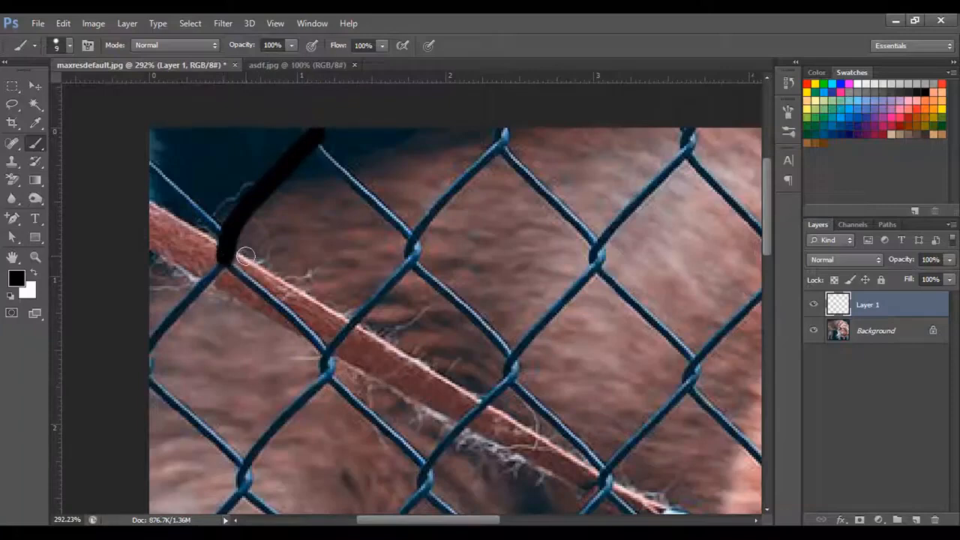
{"action": "left_click", "coordinate": [149, 347], "text": "shift"}
Cover the second parallel fence wire with straight black strokes from the photo's top edge across the leash to its left edge
{"action": "mouse_move", "coordinate": [422, 237]}
{"action": "left_mouse_down"}
{"action": "mouse_move", "coordinate": [365, 231]}
{"action": "mouse_move", "coordinate": [363, 246]}
{"action": "left_mouse_up"}
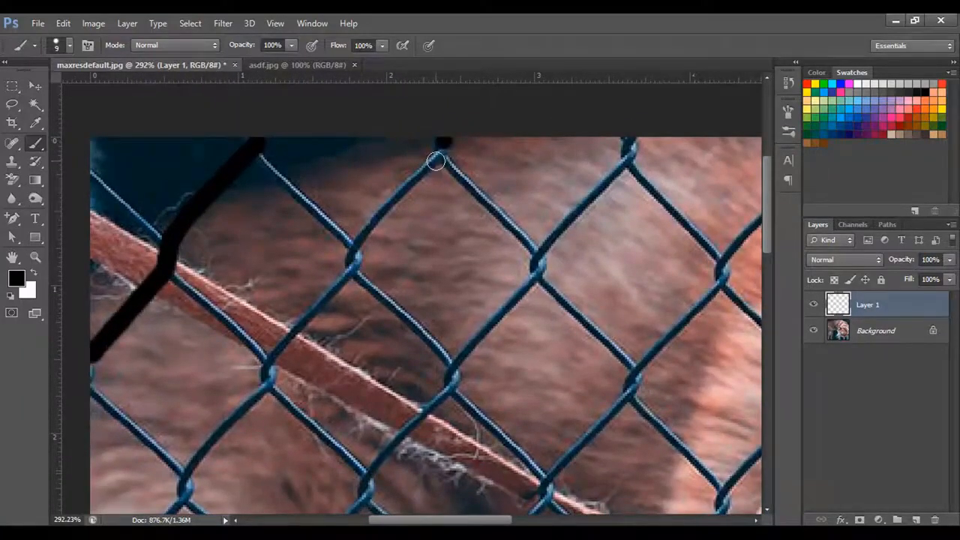
{"action": "left_click", "coordinate": [438, 150]}
{"action": "left_click", "coordinate": [356, 240], "text": "shift"}
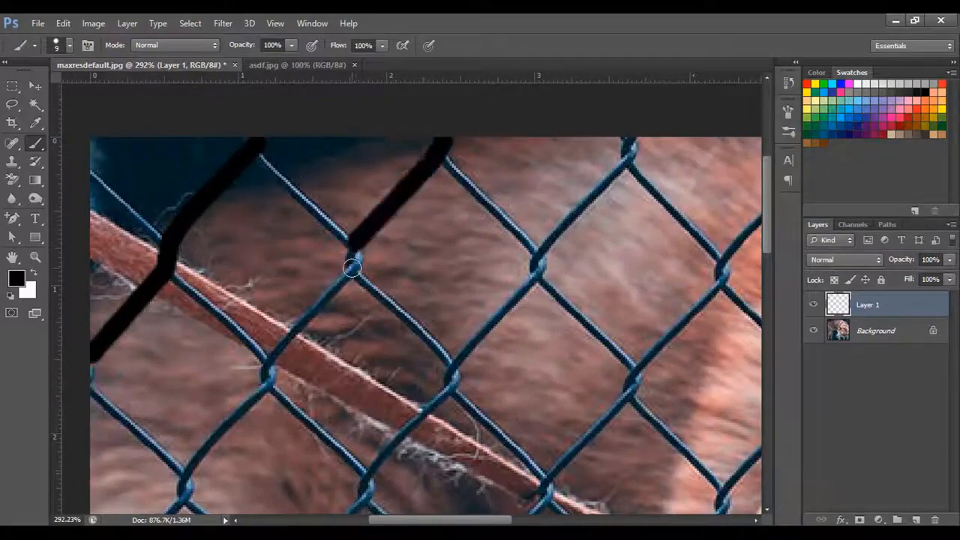
{"action": "left_click_drag", "start_coordinate": [349, 304], "coordinate": [412, 214]}
{"action": "left_click", "coordinate": [333, 279], "text": "shift"}
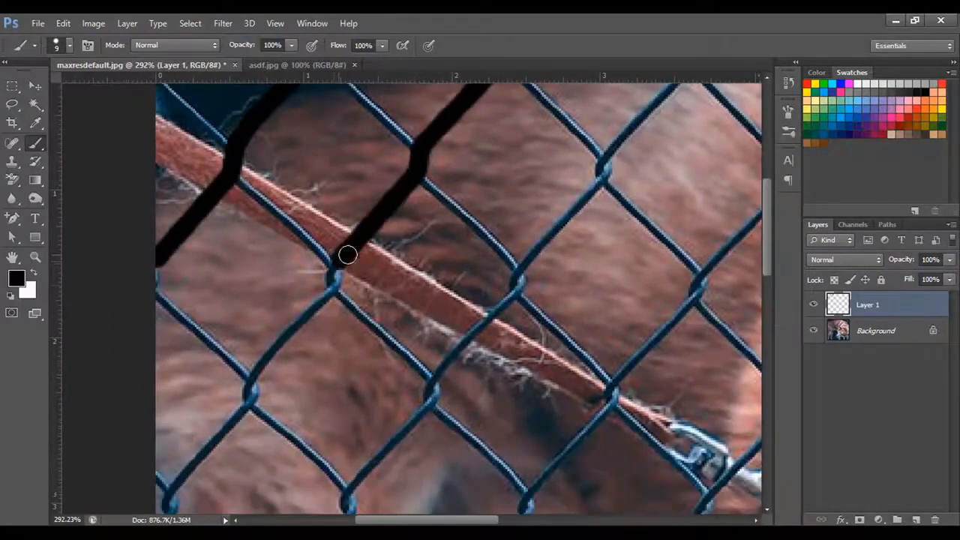
{"action": "left_click", "coordinate": [251, 387], "text": "shift"}
{"action": "left_click_drag", "start_coordinate": [325, 389], "coordinate": [420, 285]}
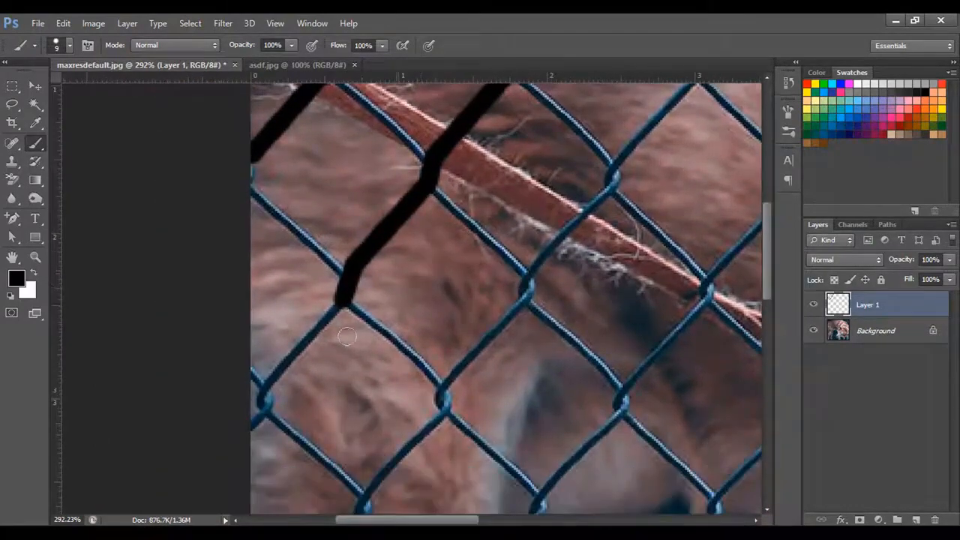
{"action": "left_click", "coordinate": [272, 381], "text": "shift"}
{"action": "left_click", "coordinate": [265, 403], "text": "shift"}
Cover the third parallel fence wire with straight black strokes from the photo's top edge to its left edge
{"action": "left_click_drag", "start_coordinate": [660, 142], "coordinate": [390, 413]}
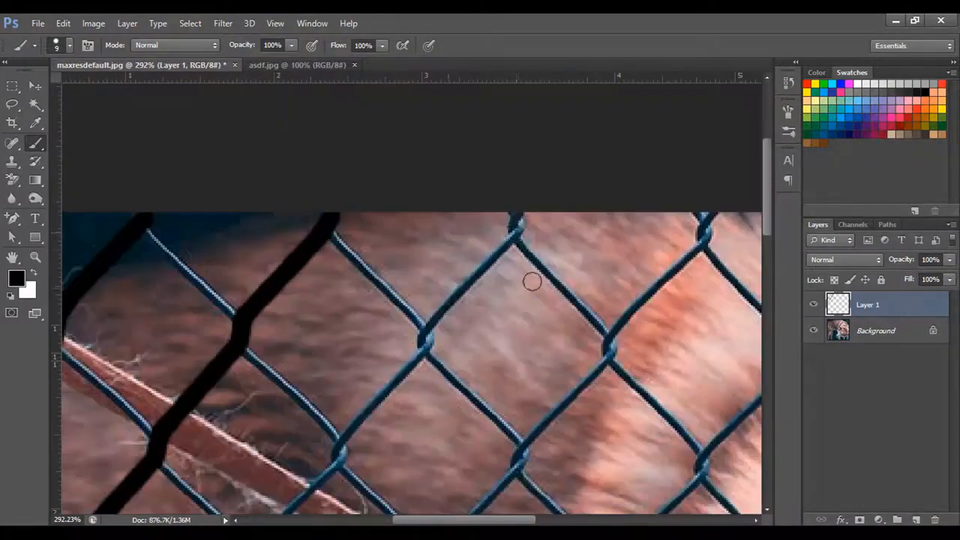
{"action": "left_click", "coordinate": [517, 217]}
{"action": "left_click", "coordinate": [515, 239], "text": "shift"}
{"action": "left_click_drag", "start_coordinate": [475, 290], "coordinate": [500, 229]}
{"action": "left_click", "coordinate": [471, 226], "text": "shift"}
{"action": "left_click", "coordinate": [405, 318], "text": "shift"}
{"action": "left_click", "coordinate": [387, 357], "text": "shift"}
{"action": "left_click", "coordinate": [303, 452], "text": "shift"}
{"action": "left_click_drag", "start_coordinate": [339, 453], "coordinate": [420, 229]}
{"action": "left_click", "coordinate": [381, 254], "text": "shift"}
{"action": "left_click", "coordinate": [336, 300], "text": "shift"}
{"action": "left_click", "coordinate": [298, 335]}
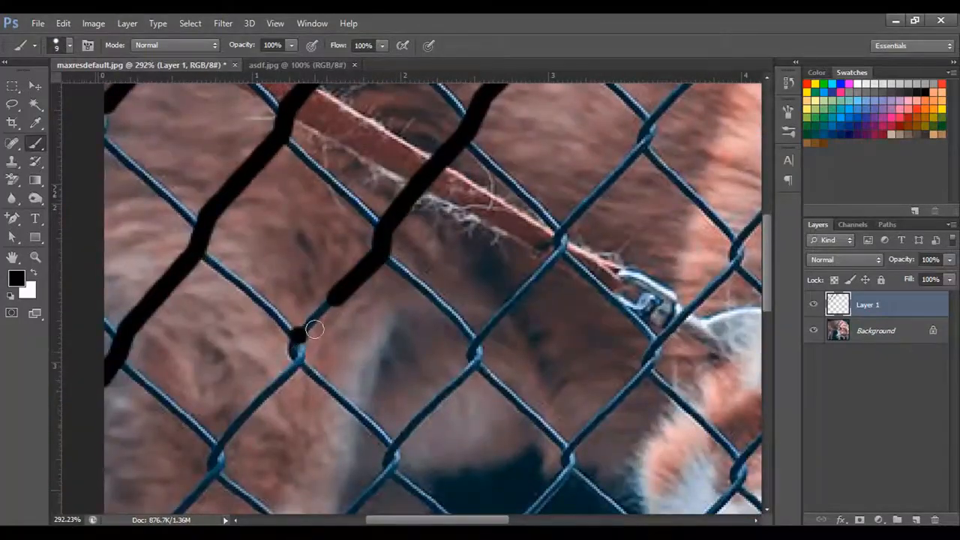
{"action": "left_click", "coordinate": [300, 358], "text": "shift"}
{"action": "left_click", "coordinate": [216, 454], "text": "shift"}
{"action": "left_click_drag", "start_coordinate": [265, 482], "coordinate": [368, 213]}
{"action": "left_click", "coordinate": [236, 312], "text": "shift"}
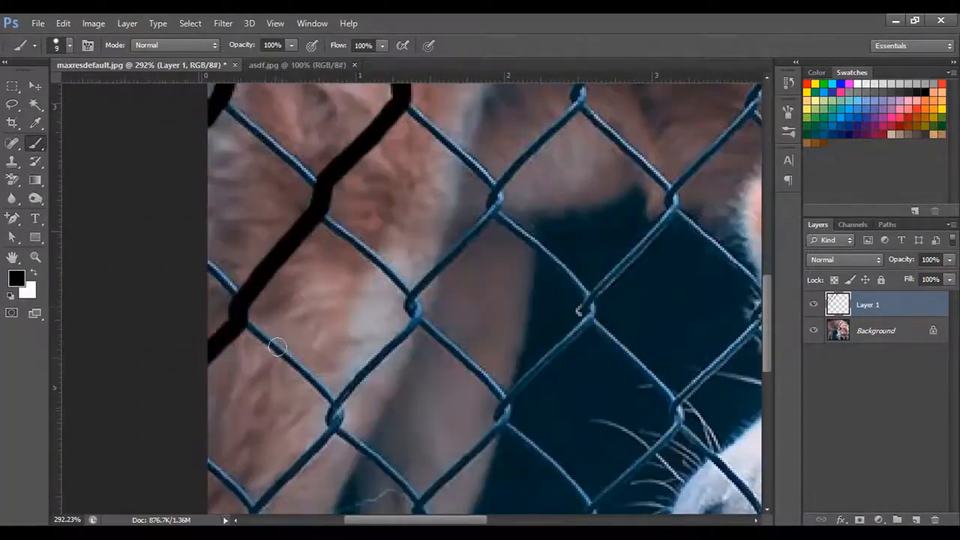
Cover the fourth parallel fence wire with straight black strokes, from the photo's top edge to the lower part of its left edge
{"action": "scroll", "coordinate": [526, 195], "scroll_direction": "down", "scroll_amount": 3}
{"action": "left_click_drag", "start_coordinate": [504, 208], "coordinate": [358, 402]}
{"action": "scroll", "coordinate": [434, 180], "scroll_direction": "up", "scroll_amount": 5}
{"action": "left_click", "coordinate": [434, 180]}
{"action": "left_click", "coordinate": [426, 217], "text": "shift"}
{"action": "left_click", "coordinate": [301, 352], "text": "shift"}
{"action": "left_click", "coordinate": [212, 459], "text": "shift"}
{"action": "left_click_drag", "start_coordinate": [192, 495], "coordinate": [331, 360]}
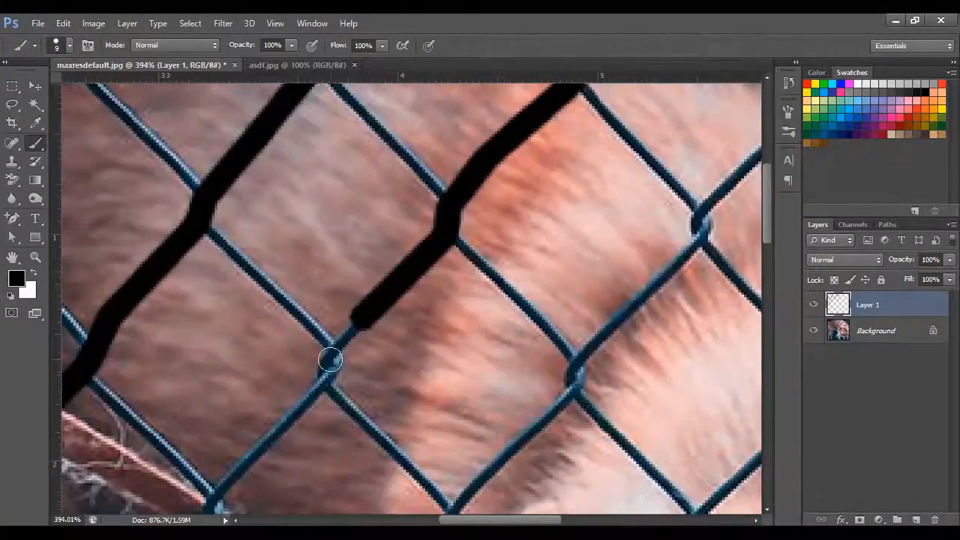
{"action": "left_click_drag", "start_coordinate": [218, 502], "coordinate": [339, 349]}
{"action": "left_click", "coordinate": [337, 358], "text": "shift"}
{"action": "left_click", "coordinate": [399, 225], "text": "shift"}
{"action": "left_click", "coordinate": [290, 340], "text": "shift"}
{"action": "left_click", "coordinate": [288, 366], "text": "shift"}
{"action": "left_click_drag", "start_coordinate": [304, 379], "coordinate": [347, 222]}
{"action": "left_click", "coordinate": [221, 351], "text": "shift"}
{"action": "mouse_move", "coordinate": [210, 390]}
{"action": "left_mouse_down"}
{"action": "mouse_move", "coordinate": [333, 240]}
{"action": "mouse_move", "coordinate": [400, 207]}
{"action": "left_mouse_up"}
{"action": "left_click", "coordinate": [235, 345], "text": "shift"}
{"action": "left_click", "coordinate": [308, 300], "text": "shift"}
Cover the fifth parallel fence wire with straight black strokes from the photo's top edge to its bottom edge near the left corner
{"action": "scroll", "coordinate": [474, 269], "scroll_direction": "down", "scroll_amount": 3}
{"action": "left_click_drag", "start_coordinate": [488, 225], "coordinate": [376, 383]}
{"action": "scroll", "coordinate": [545, 221], "scroll_direction": "up", "scroll_amount": 3}
{"action": "left_click", "coordinate": [541, 94]}
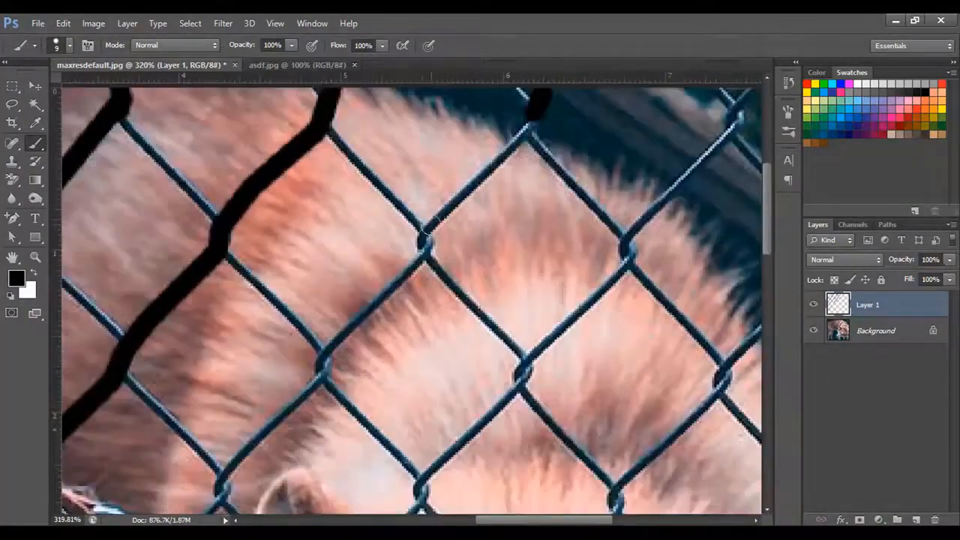
{"action": "left_click", "coordinate": [422, 242], "text": "shift"}
{"action": "left_click", "coordinate": [425, 151], "text": "shift"}
{"action": "left_click_drag", "start_coordinate": [328, 273], "coordinate": [455, 129]}
{"action": "left_click", "coordinate": [368, 220], "text": "shift"}
{"action": "left_click", "coordinate": [357, 258], "text": "shift"}
{"action": "left_click", "coordinate": [270, 350], "text": "shift"}
{"action": "left_click_drag", "start_coordinate": [292, 375], "coordinate": [359, 248]}
{"action": "left_click", "coordinate": [245, 339], "text": "shift"}
{"action": "left_click_drag", "start_coordinate": [345, 360], "coordinate": [510, 193]}
{"action": "left_click", "coordinate": [333, 253]}
{"action": "left_click", "coordinate": [407, 178], "text": "shift"}
{"action": "left_click", "coordinate": [368, 218], "text": "shift"}
{"action": "left_click", "coordinate": [275, 307], "text": "shift"}
{"action": "left_click", "coordinate": [278, 325], "text": "shift"}
{"action": "left_click_drag", "start_coordinate": [326, 372], "coordinate": [393, 196]}
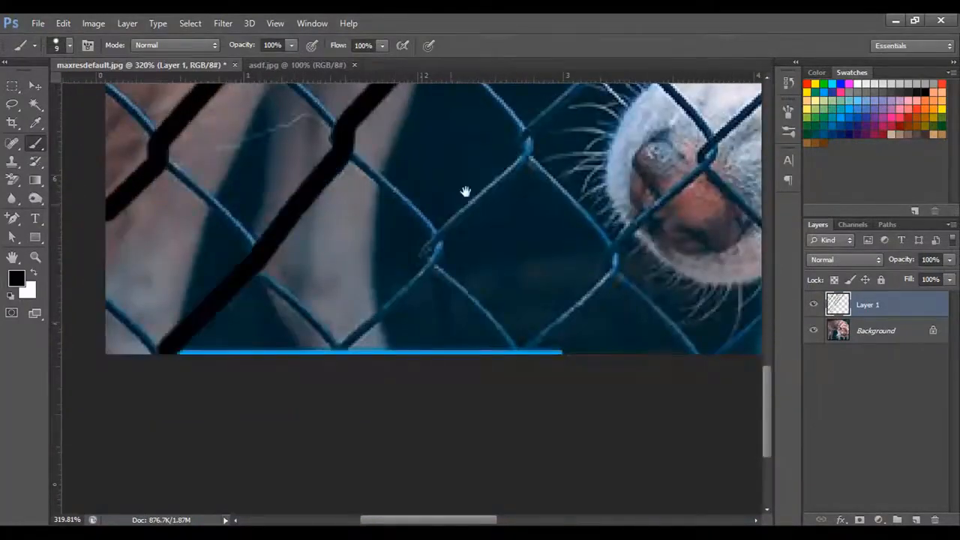
Cover the sixth parallel fence wire with straight black strokes from the photo's upper-right area, past the dog's ear, to the bottom edge
{"action": "scroll", "coordinate": [466, 192], "scroll_direction": "down", "scroll_amount": 3}
{"action": "scroll", "coordinate": [540, 330], "scroll_direction": "up", "scroll_amount": 3}
{"action": "left_click_drag", "start_coordinate": [540, 355], "coordinate": [541, 325]}
{"action": "left_click", "coordinate": [538, 201]}
{"action": "left_click", "coordinate": [521, 244], "text": "shift"}
{"action": "left_click", "coordinate": [428, 345], "text": "shift"}
{"action": "left_click_drag", "start_coordinate": [429, 351], "coordinate": [510, 135]}
{"action": "left_click", "coordinate": [309, 358], "text": "shift"}
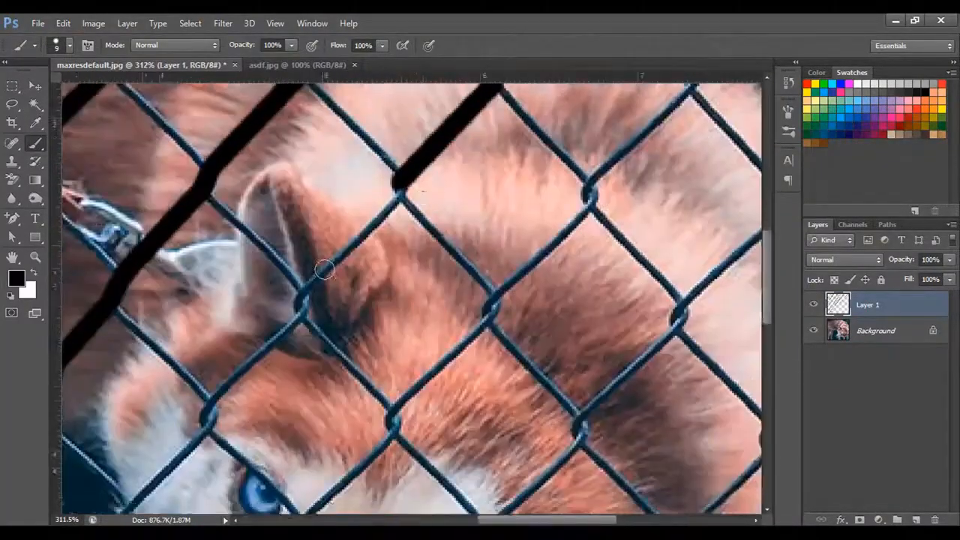
{"action": "left_click", "coordinate": [315, 281], "text": "shift"}
{"action": "left_click", "coordinate": [297, 318], "text": "shift"}
{"action": "left_click", "coordinate": [212, 419], "text": "shift"}
{"action": "left_click_drag", "start_coordinate": [249, 446], "coordinate": [332, 304]}
{"action": "left_click", "coordinate": [289, 281], "text": "shift"}
{"action": "left_click", "coordinate": [218, 356], "text": "shift"}
{"action": "mouse_move", "coordinate": [283, 343]}
{"action": "left_mouse_down"}
{"action": "mouse_move", "coordinate": [362, 322]}
{"action": "mouse_move", "coordinate": [508, 96]}
{"action": "left_mouse_up"}
{"action": "left_click", "coordinate": [359, 220], "text": "shift"}
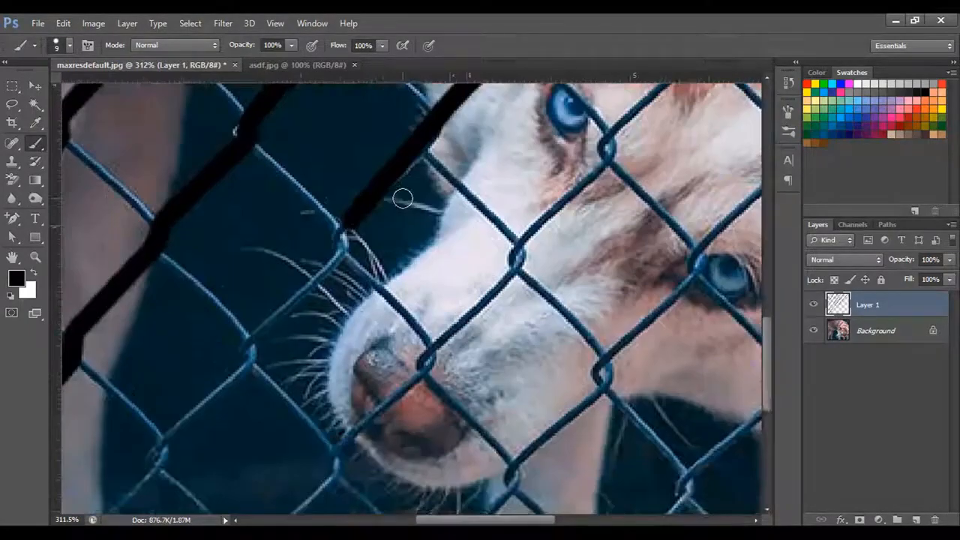
{"action": "mouse_move", "coordinate": [355, 244]}
{"action": "left_mouse_down"}
{"action": "mouse_move", "coordinate": [398, 222]}
{"action": "mouse_move", "coordinate": [452, 108]}
{"action": "left_mouse_up"}
{"action": "left_click", "coordinate": [345, 215], "text": "shift"}
{"action": "left_click", "coordinate": [260, 293], "text": "shift"}
{"action": "left_click", "coordinate": [208, 318], "text": "shift"}
Cover the next parallel fence wire with straight black strokes from the upper part of the photo's right edge to its bottom edge
{"action": "scroll", "coordinate": [465, 182], "scroll_direction": "down", "scroll_amount": 3}
{"action": "scroll", "coordinate": [545, 268], "scroll_direction": "up", "scroll_amount": 3}
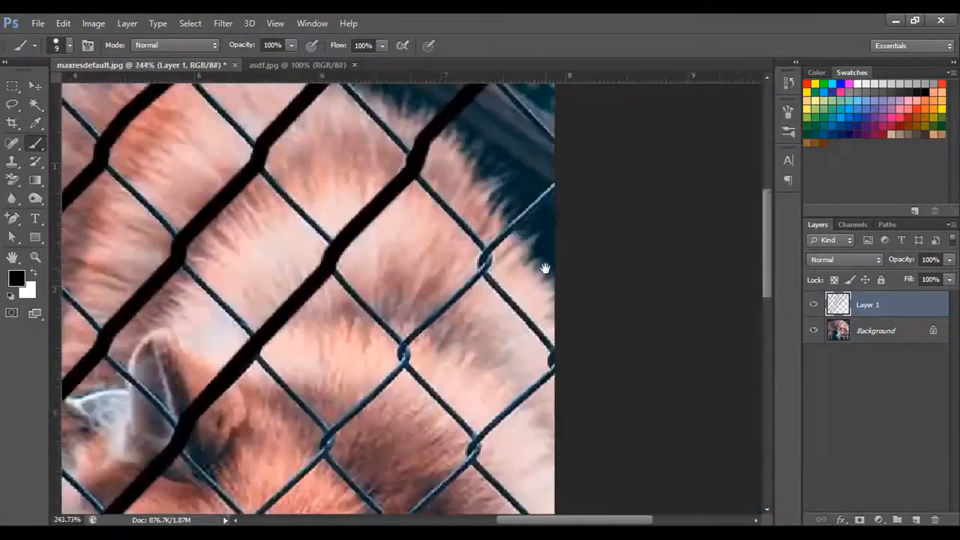
{"action": "left_click", "coordinate": [560, 154]}
{"action": "left_click", "coordinate": [512, 165], "text": "shift"}
{"action": "left_click", "coordinate": [395, 297], "text": "shift"}
{"action": "left_click_drag", "start_coordinate": [396, 300], "coordinate": [550, 139]}
{"action": "left_click", "coordinate": [440, 242], "text": "shift"}
{"action": "left_click_drag", "start_coordinate": [324, 383], "coordinate": [374, 268]}
{"action": "left_click", "coordinate": [272, 396], "text": "shift"}
{"action": "mouse_move", "coordinate": [268, 408]}
{"action": "left_mouse_down"}
{"action": "mouse_move", "coordinate": [478, 184]}
{"action": "mouse_move", "coordinate": [408, 246]}
{"action": "left_mouse_up"}
{"action": "left_click", "coordinate": [283, 405], "text": "shift"}
{"action": "left_click", "coordinate": [310, 346], "text": "shift"}
{"action": "left_click_drag", "start_coordinate": [303, 374], "coordinate": [423, 195]}
{"action": "left_click", "coordinate": [423, 197], "text": "shift"}
{"action": "left_click", "coordinate": [318, 285], "text": "shift"}
Cover the eighth parallel fence wire with straight black strokes from the photo's right edge, down below the dog's muzzle, to the bottom edge
{"action": "scroll", "coordinate": [421, 225], "scroll_direction": "down", "scroll_amount": 4}
{"action": "scroll", "coordinate": [493, 195], "scroll_direction": "up", "scroll_amount": 3}
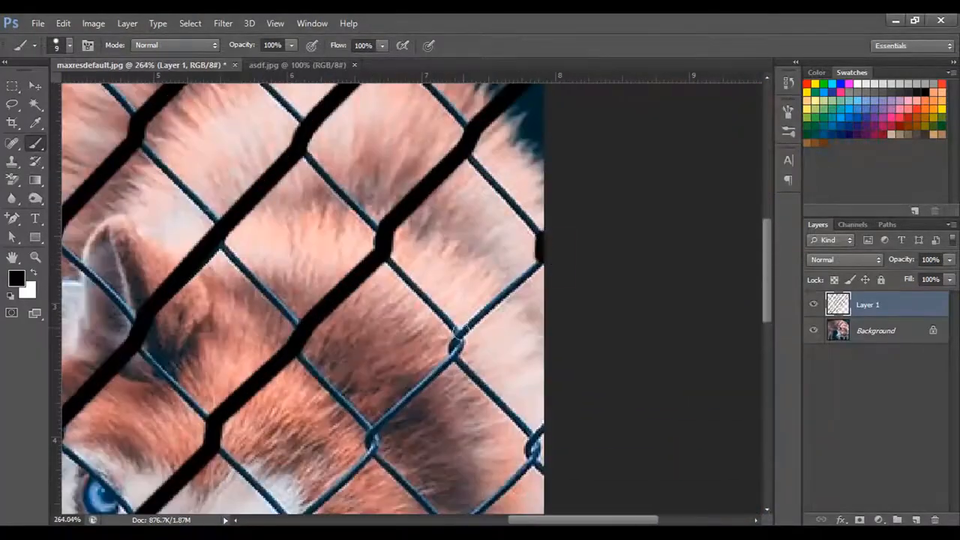
{"action": "left_click", "coordinate": [540, 242]}
{"action": "left_click", "coordinate": [441, 299], "text": "shift"}
{"action": "left_click_drag", "start_coordinate": [452, 364], "coordinate": [586, 118]}
{"action": "left_click", "coordinate": [417, 213], "text": "shift"}
{"action": "left_click", "coordinate": [337, 319], "text": "shift"}
{"action": "left_click_drag", "start_coordinate": [337, 319], "coordinate": [391, 209]}
{"action": "left_click", "coordinate": [325, 277], "text": "shift"}
{"action": "left_click_drag", "start_coordinate": [324, 277], "coordinate": [371, 186]}
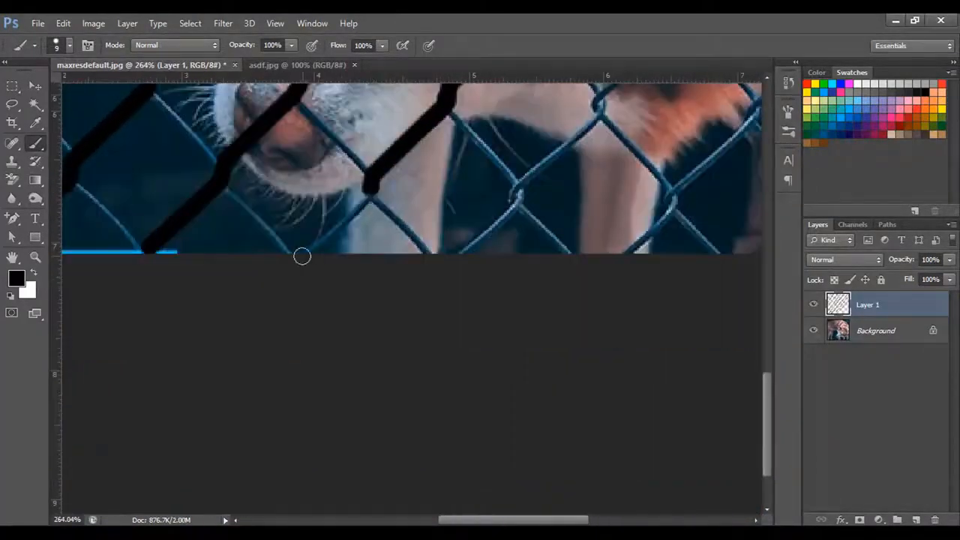
{"action": "left_click", "coordinate": [302, 257], "text": "shift"}
Cover the ninth parallel fence wire with straight black strokes from the photo's right edge to the bottom edge between the dog's front legs
{"action": "scroll", "coordinate": [315, 248], "scroll_direction": "down", "scroll_amount": 4}
{"action": "scroll", "coordinate": [420, 127], "scroll_direction": "up", "scroll_amount": 3}
{"action": "left_click", "coordinate": [506, 237]}
{"action": "left_click", "coordinate": [386, 276], "text": "shift"}
{"action": "left_click", "coordinate": [304, 370], "text": "shift"}
{"action": "left_click_drag", "start_coordinate": [305, 372], "coordinate": [412, 219]}
{"action": "left_click", "coordinate": [327, 303], "text": "shift"}
{"action": "left_click", "coordinate": [268, 369], "text": "shift"}
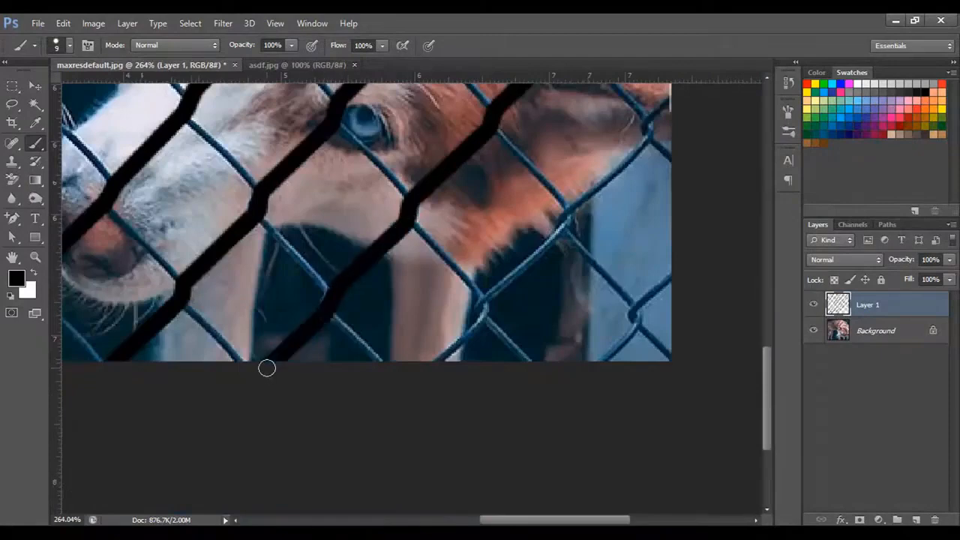
Cover the remaining short fence wires of this diagonal direction in the photo's lower-right corner with straight black strokes
{"action": "left_click", "coordinate": [564, 191]}
{"action": "left_click", "coordinate": [462, 314], "text": "shift"}
{"action": "left_click_drag", "start_coordinate": [378, 405], "coordinate": [466, 224]}
{"action": "left_click", "coordinate": [422, 270], "text": "shift"}
{"action": "left_click", "coordinate": [655, 182]}
{"action": "left_click", "coordinate": [617, 225], "text": "shift"}
{"action": "left_click_drag", "start_coordinate": [615, 231], "coordinate": [461, 285]}
{"action": "left_click", "coordinate": [433, 324], "text": "shift"}
{"action": "scroll", "coordinate": [450, 321], "scroll_direction": "down", "scroll_amount": 3}
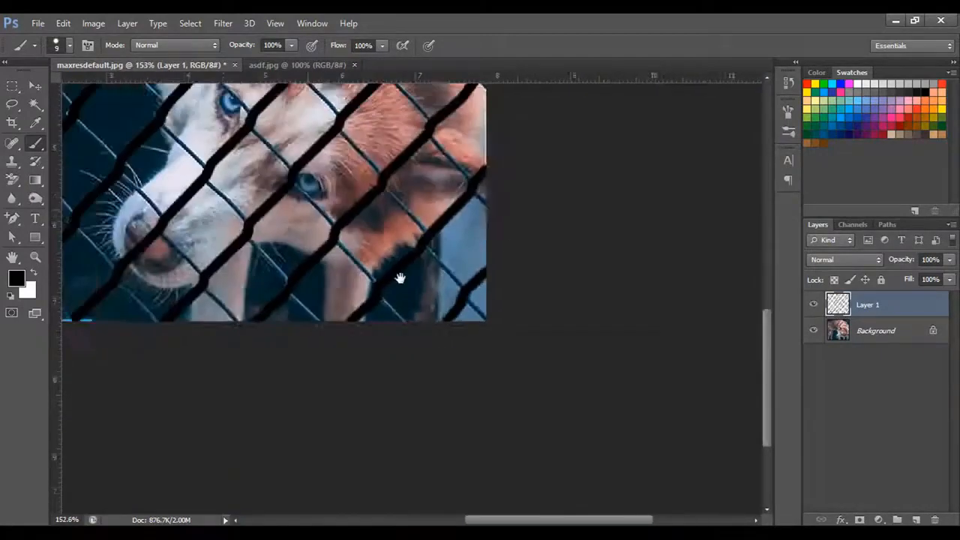
{"action": "left_click_drag", "start_coordinate": [398, 279], "coordinate": [677, 466]}
{"action": "scroll", "coordinate": [533, 311], "scroll_direction": "down", "scroll_amount": 3}
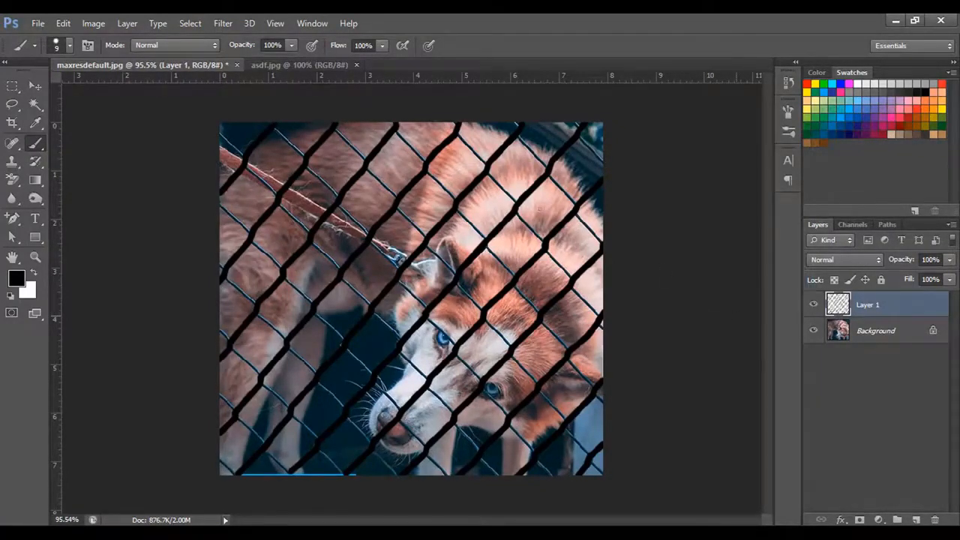
Cover the two lowest fence wires of the opposite diagonal in the photo's lower-left corner with straight black strokes
{"action": "scroll", "coordinate": [391, 339], "scroll_direction": "up", "scroll_amount": 5}
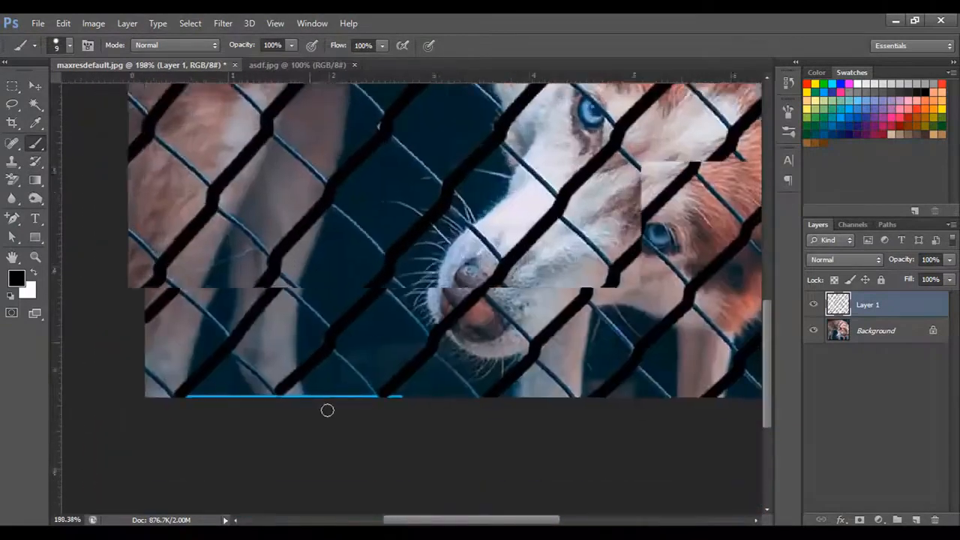
{"action": "mouse_move", "coordinate": [326, 408]}
{"action": "left_mouse_down"}
{"action": "mouse_move", "coordinate": [512, 407]}
{"action": "mouse_move", "coordinate": [650, 439]}
{"action": "left_mouse_up"}
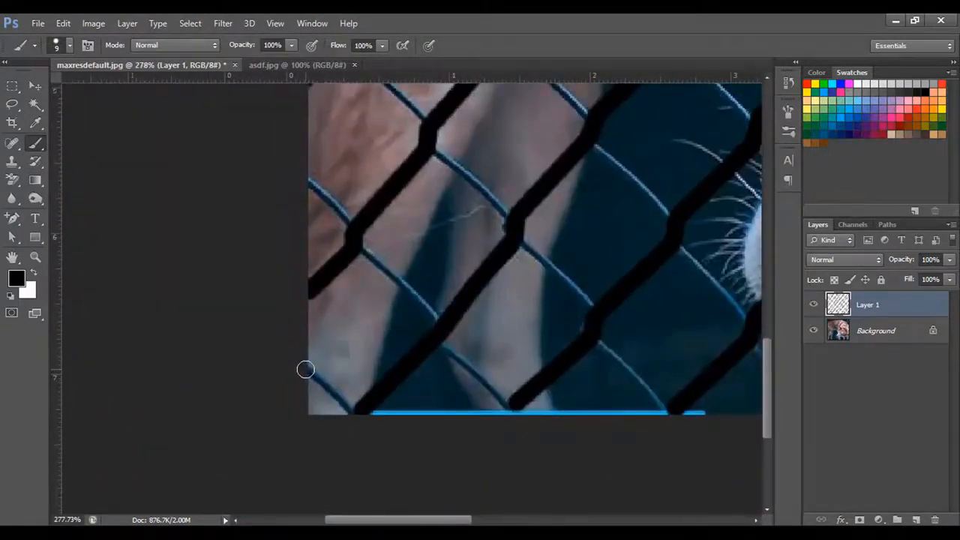
{"action": "left_click_drag", "start_coordinate": [305, 369], "coordinate": [354, 413]}
{"action": "left_click_drag", "start_coordinate": [459, 294], "coordinate": [465, 333]}
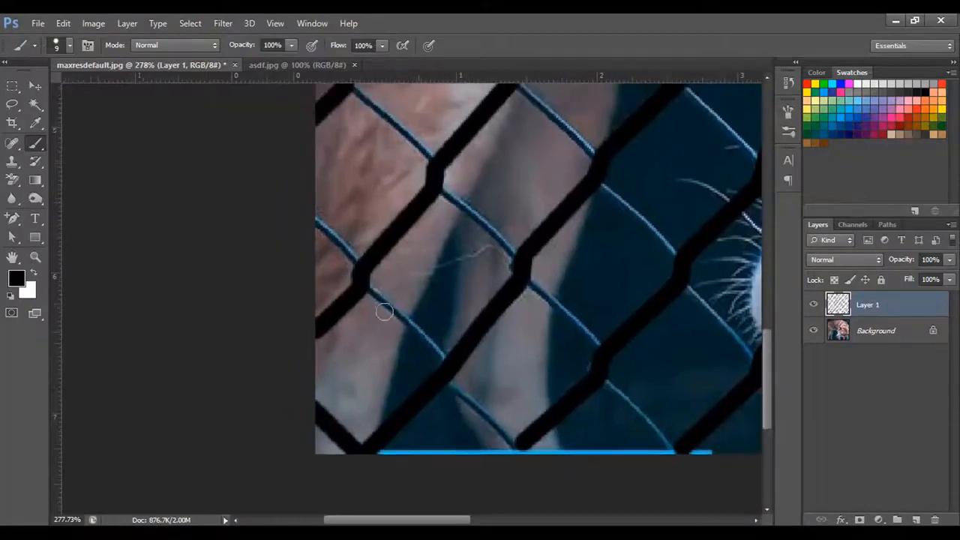
{"action": "left_click", "coordinate": [315, 220]}
{"action": "left_click", "coordinate": [360, 274], "text": "shift"}
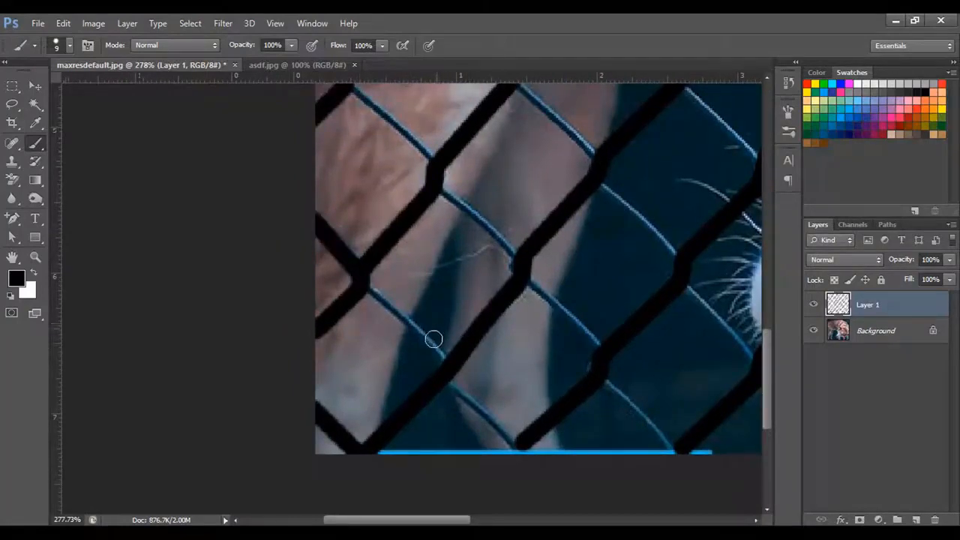
{"action": "left_click", "coordinate": [448, 362], "text": "shift"}
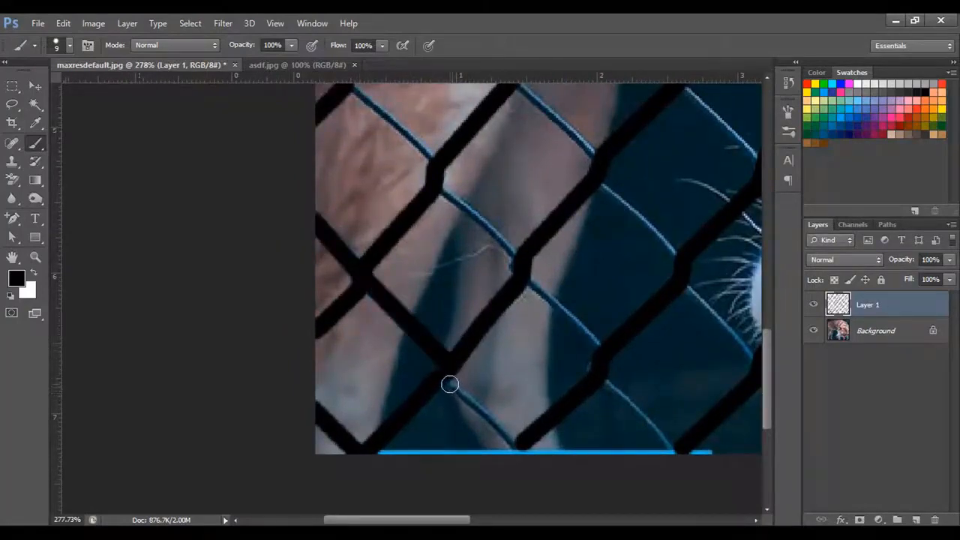
{"action": "left_click", "coordinate": [519, 449], "text": "shift"}
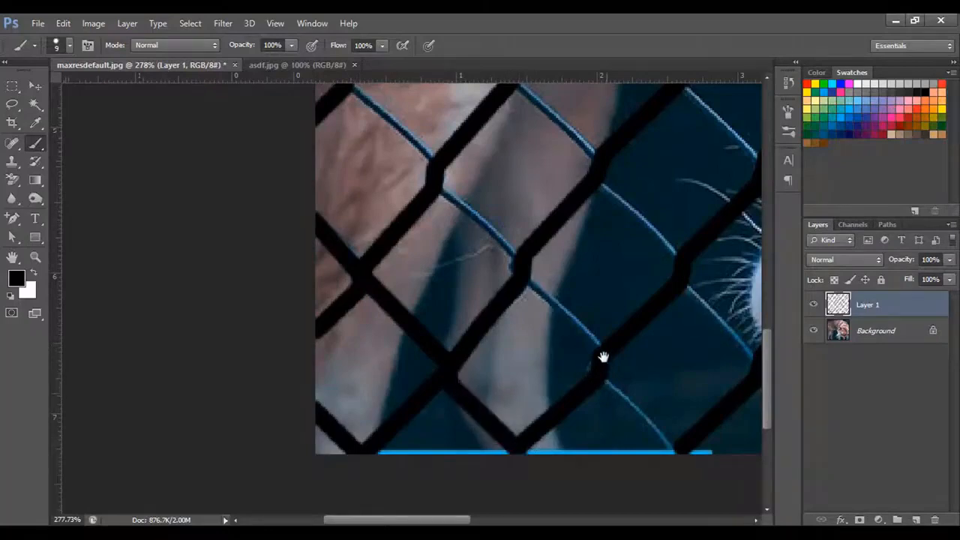
Cover the third wire of this diagonal with straight black strokes from the photo's left edge across the hind legs to the bottom edge
{"action": "left_click_drag", "start_coordinate": [603, 357], "coordinate": [563, 476]}
{"action": "left_click", "coordinate": [277, 151], "text": "shift"}
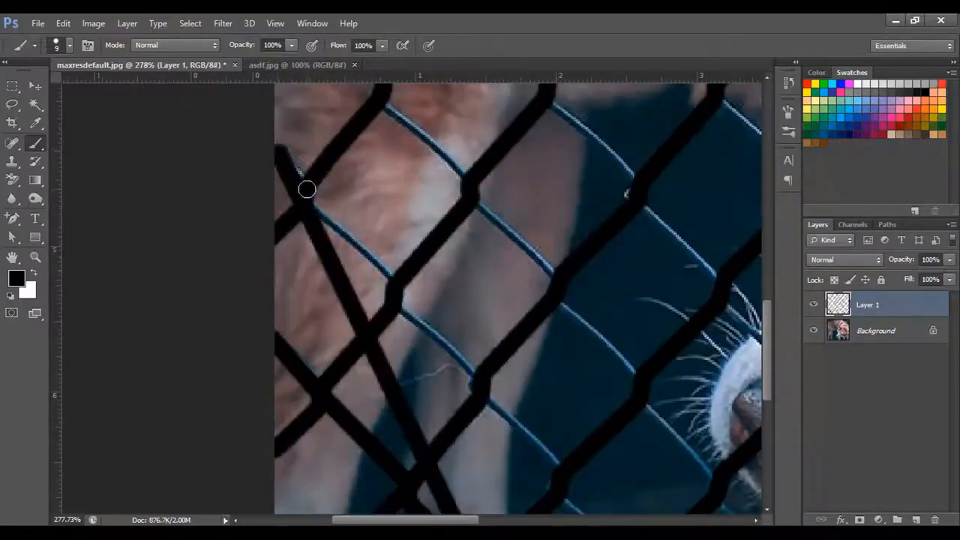
{"action": "key", "text": "ctrl+z"}
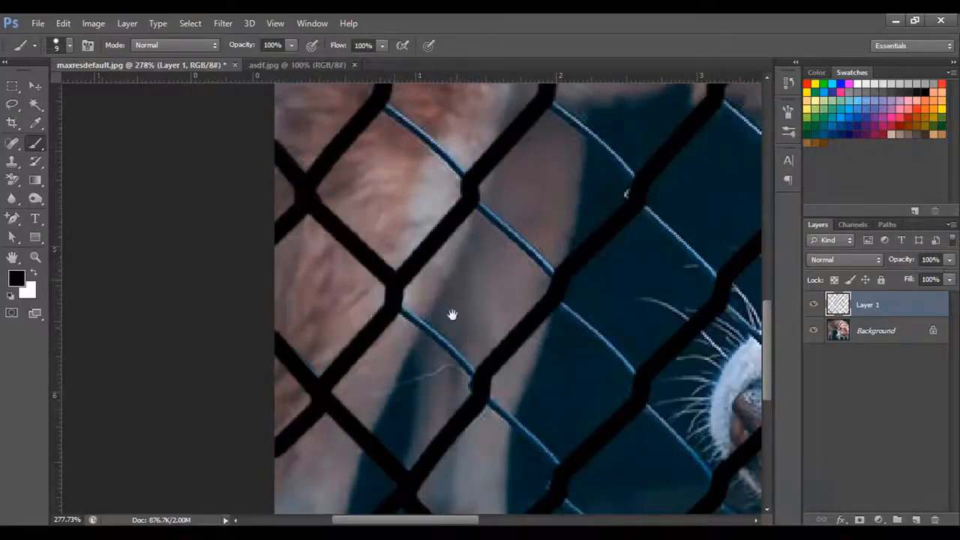
{"action": "left_click_drag", "start_coordinate": [452, 315], "coordinate": [388, 210]}
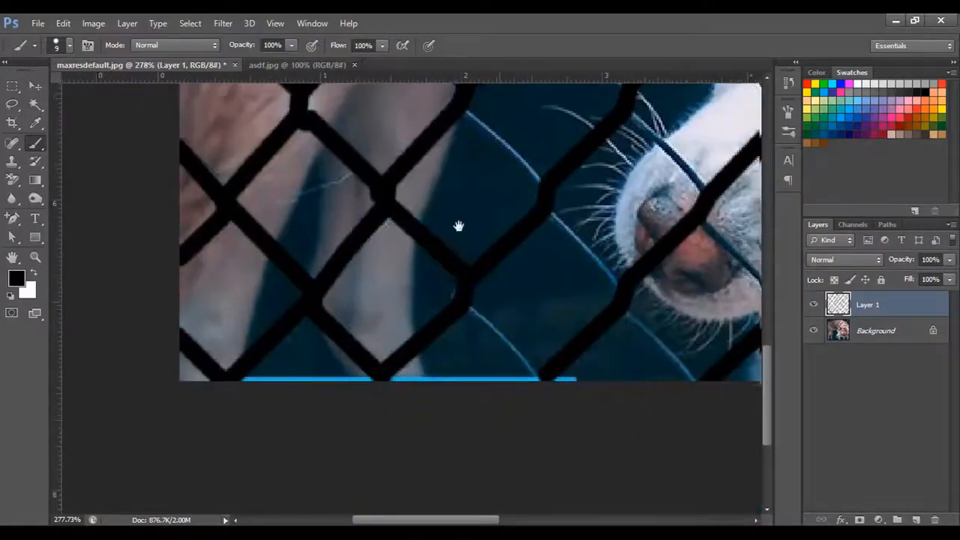
{"action": "left_click_drag", "start_coordinate": [458, 226], "coordinate": [365, 230]}
{"action": "left_click_drag", "start_coordinate": [368, 311], "coordinate": [444, 378]}
Cover the fourth parallel fence wire with straight black strokes from the photo's left edge to the bottom edge just below the muzzle
{"action": "left_click_drag", "start_coordinate": [401, 169], "coordinate": [576, 522]}
{"action": "left_click_drag", "start_coordinate": [278, 185], "coordinate": [450, 365]}
{"action": "mouse_move", "coordinate": [491, 383]}
{"action": "left_mouse_down"}
{"action": "mouse_move", "coordinate": [468, 311]}
{"action": "mouse_move", "coordinate": [521, 394]}
{"action": "left_mouse_up"}
{"action": "mouse_move", "coordinate": [585, 465]}
{"action": "left_mouse_down"}
{"action": "mouse_move", "coordinate": [476, 249]}
{"action": "mouse_move", "coordinate": [576, 379]}
{"action": "left_mouse_up"}
{"action": "mouse_move", "coordinate": [580, 403]}
{"action": "left_mouse_down"}
{"action": "mouse_move", "coordinate": [442, 176]}
{"action": "mouse_move", "coordinate": [506, 241]}
{"action": "left_mouse_up"}
Cover the fifth parallel fence wire with straight black strokes from the photo's left edge, across the dog's nose, to the bottom edge
{"action": "left_click_drag", "start_coordinate": [323, 112], "coordinate": [436, 446]}
{"action": "left_click_drag", "start_coordinate": [308, 101], "coordinate": [446, 502]}
{"action": "left_click_drag", "start_coordinate": [330, 272], "coordinate": [418, 372]}
{"action": "mouse_move", "coordinate": [434, 403]}
{"action": "left_mouse_down"}
{"action": "mouse_move", "coordinate": [348, 231]}
{"action": "mouse_move", "coordinate": [427, 302]}
{"action": "left_mouse_up"}
{"action": "mouse_move", "coordinate": [427, 303]}
{"action": "left_mouse_down"}
{"action": "mouse_move", "coordinate": [351, 195]}
{"action": "mouse_move", "coordinate": [526, 403]}
{"action": "left_mouse_up"}
{"action": "mouse_move", "coordinate": [568, 435]}
{"action": "left_mouse_down"}
{"action": "mouse_move", "coordinate": [386, 178]}
{"action": "mouse_move", "coordinate": [439, 258]}
{"action": "left_mouse_up"}
{"action": "mouse_move", "coordinate": [441, 292]}
{"action": "left_mouse_down"}
{"action": "mouse_move", "coordinate": [386, 162]}
{"action": "mouse_move", "coordinate": [523, 323]}
{"action": "left_mouse_up"}
{"action": "mouse_move", "coordinate": [484, 236]}
{"action": "left_mouse_down"}
{"action": "mouse_move", "coordinate": [403, 106]}
{"action": "mouse_move", "coordinate": [570, 450]}
{"action": "left_mouse_up"}
Cover the sixth parallel fence wire with straight black strokes from the upper-left corner area, across the leash and muzzle, to the bottom edge
{"action": "scroll", "coordinate": [316, 225], "scroll_direction": "up", "scroll_amount": 1}
{"action": "left_click_drag", "start_coordinate": [286, 167], "coordinate": [401, 322]}
{"action": "left_click_drag", "start_coordinate": [470, 307], "coordinate": [426, 224]}
{"action": "key", "text": "ctrl+z"}
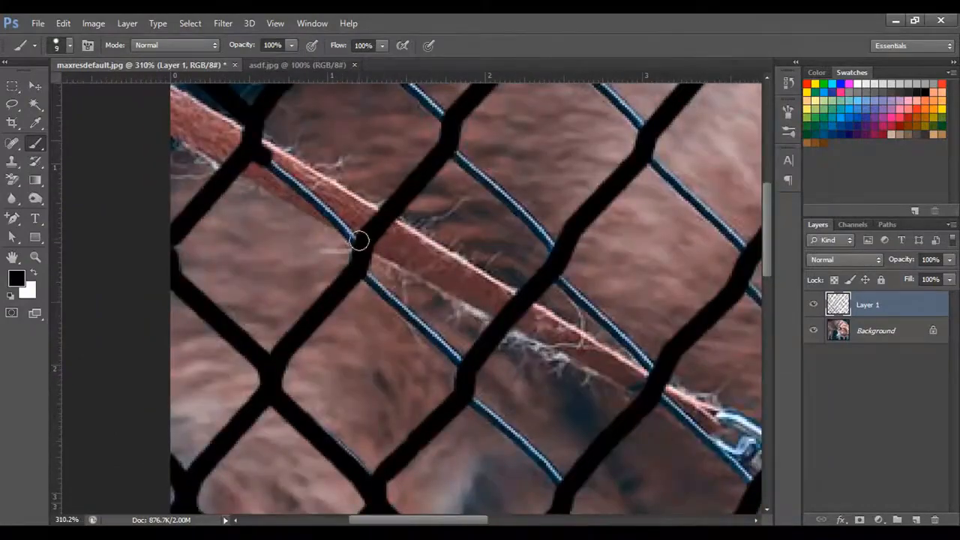
{"action": "left_click", "coordinate": [358, 240], "text": "shift"}
{"action": "left_click_drag", "start_coordinate": [488, 374], "coordinate": [472, 307]}
{"action": "left_click_drag", "start_coordinate": [541, 409], "coordinate": [420, 161]}
{"action": "left_click", "coordinate": [422, 167]}
{"action": "left_click", "coordinate": [523, 259], "text": "shift"}
{"action": "left_click_drag", "start_coordinate": [529, 281], "coordinate": [476, 174]}
{"action": "left_click", "coordinate": [562, 268], "text": "shift"}
{"action": "left_click_drag", "start_coordinate": [646, 390], "coordinate": [435, 157]}
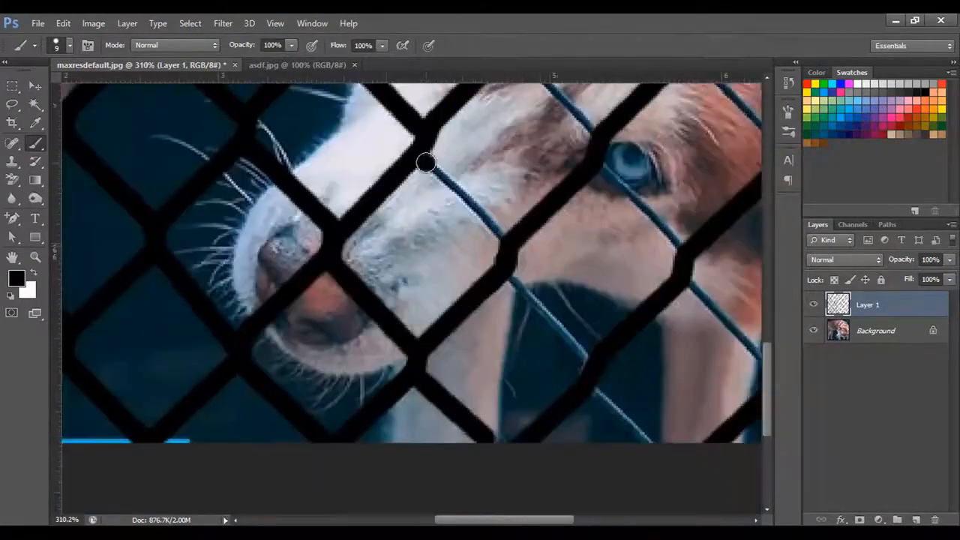
{"action": "left_click", "coordinate": [502, 237], "text": "shift"}
{"action": "left_click_drag", "start_coordinate": [513, 279], "coordinate": [429, 160]}
{"action": "left_click", "coordinate": [502, 249], "text": "shift"}
{"action": "left_click_drag", "start_coordinate": [599, 153], "coordinate": [446, 197]}
Cover the seventh parallel fence wire with straight black strokes from the photo's top edge, past the dog's eyes, to the bottom edge
{"action": "scroll", "coordinate": [446, 197], "scroll_direction": "down", "scroll_amount": 6}
{"action": "scroll", "coordinate": [232, 137], "scroll_direction": "up", "scroll_amount": 6}
{"action": "left_click", "coordinate": [225, 129]}
{"action": "left_click", "coordinate": [320, 216], "text": "shift"}
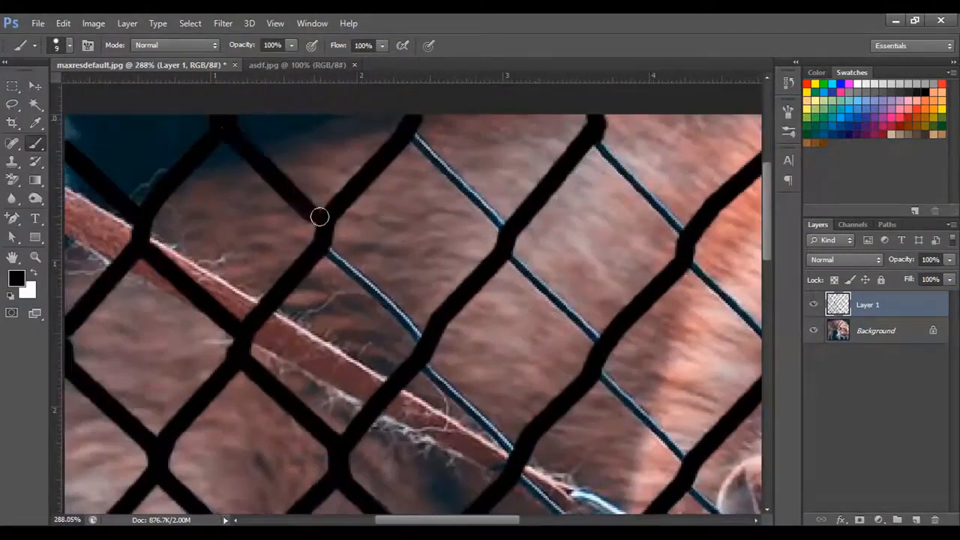
{"action": "left_click", "coordinate": [422, 337], "text": "shift"}
{"action": "left_click_drag", "start_coordinate": [425, 361], "coordinate": [343, 211]}
{"action": "left_click", "coordinate": [430, 300], "text": "shift"}
{"action": "left_click_drag", "start_coordinate": [512, 455], "coordinate": [398, 187]}
{"action": "left_click_drag", "start_coordinate": [504, 307], "coordinate": [442, 201]}
{"action": "left_click", "coordinate": [515, 265], "text": "shift"}
{"action": "left_click", "coordinate": [585, 372], "text": "shift"}
{"action": "left_click_drag", "start_coordinate": [591, 408], "coordinate": [438, 178]}
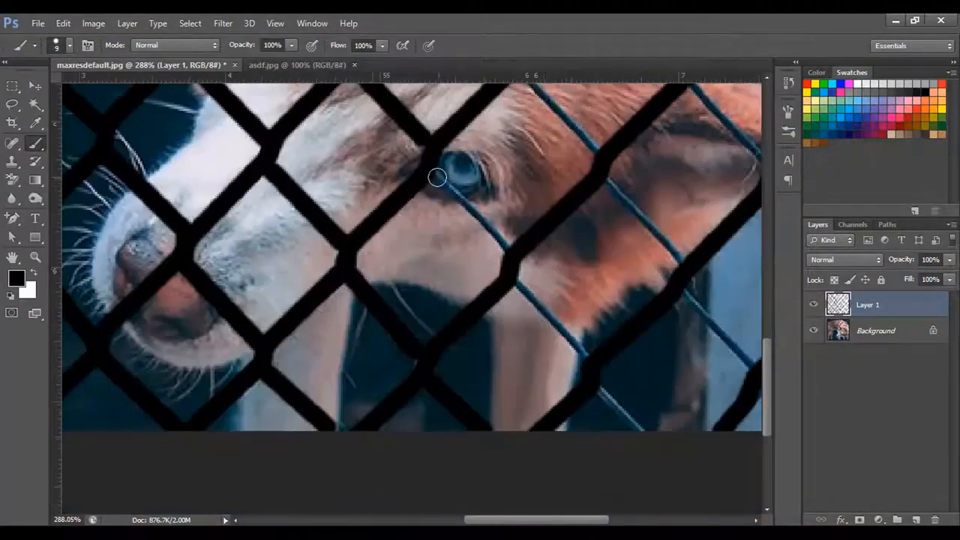
{"action": "left_click", "coordinate": [441, 179]}
{"action": "left_click", "coordinate": [507, 247], "text": "shift"}
{"action": "left_click_drag", "start_coordinate": [516, 281], "coordinate": [445, 178]}
{"action": "left_click", "coordinate": [447, 179]}
{"action": "left_click", "coordinate": [512, 253], "text": "shift"}
Cover the eighth parallel fence wire with straight black strokes from the photo's top edge to its lower-right corner
{"action": "scroll", "coordinate": [517, 285], "scroll_direction": "down", "scroll_amount": 6}
{"action": "scroll", "coordinate": [341, 166], "scroll_direction": "up", "scroll_amount": 6}
{"action": "left_click", "coordinate": [299, 180]}
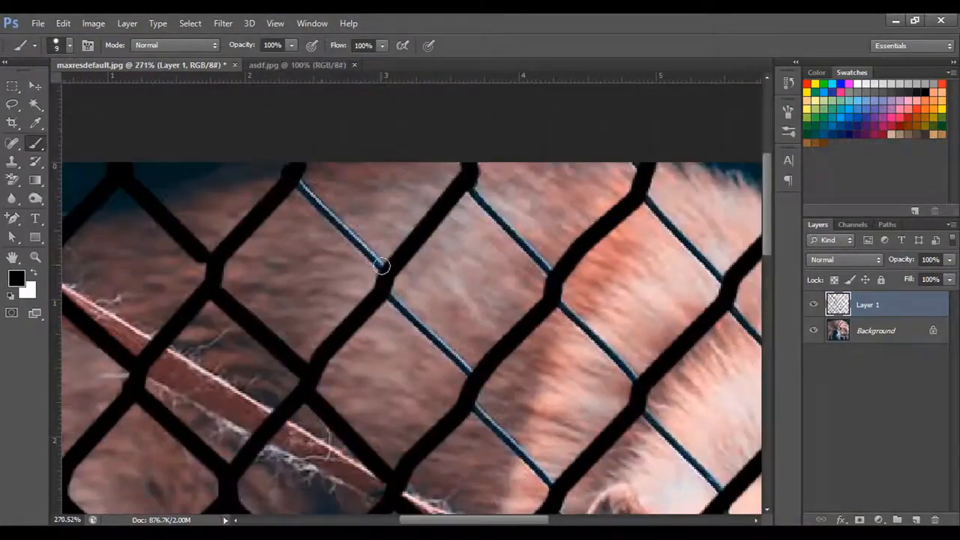
{"action": "left_click", "coordinate": [382, 267], "text": "shift"}
{"action": "left_click_drag", "start_coordinate": [473, 405], "coordinate": [338, 172]}
{"action": "left_click", "coordinate": [339, 172]}
{"action": "left_click_drag", "start_coordinate": [537, 334], "coordinate": [395, 137]}
{"action": "left_click_drag", "start_coordinate": [458, 266], "coordinate": [402, 172]}
{"action": "left_click", "coordinate": [463, 238], "text": "shift"}
{"action": "left_click_drag", "start_coordinate": [546, 374], "coordinate": [427, 164]}
{"action": "left_click", "coordinate": [427, 164]}
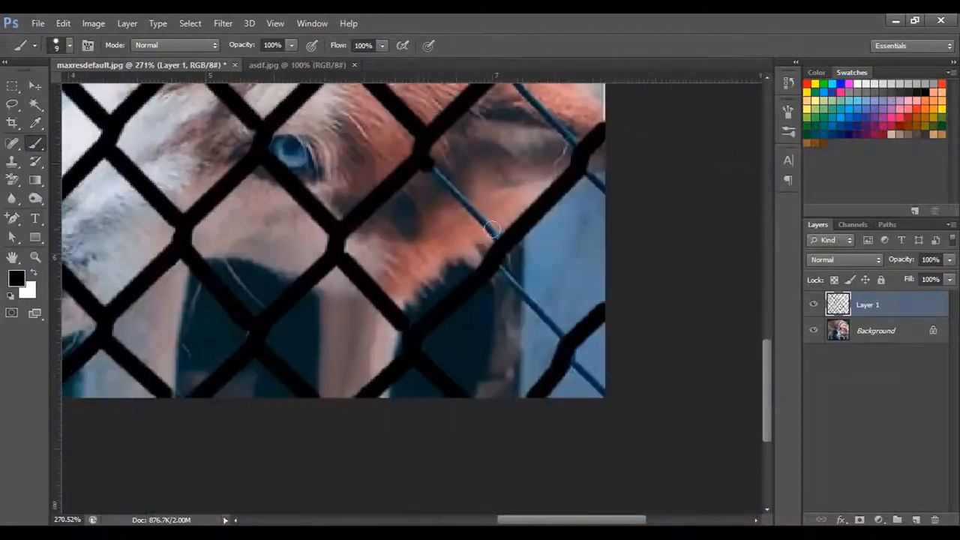
{"action": "left_click", "coordinate": [492, 230], "text": "shift"}
{"action": "left_click", "coordinate": [501, 266]}
{"action": "left_click", "coordinate": [562, 338], "text": "shift"}
{"action": "left_click_drag", "start_coordinate": [574, 364], "coordinate": [474, 199]}
{"action": "left_click", "coordinate": [506, 228], "text": "shift"}
Cover the ninth parallel fence wire with black strokes down to the photo's right edge beside the dog's lower ear
{"action": "scroll", "coordinate": [510, 240], "scroll_direction": "down", "scroll_amount": 6}
{"action": "scroll", "coordinate": [435, 255], "scroll_direction": "up", "scroll_amount": 8}
{"action": "left_click_drag", "start_coordinate": [435, 255], "coordinate": [377, 178]}
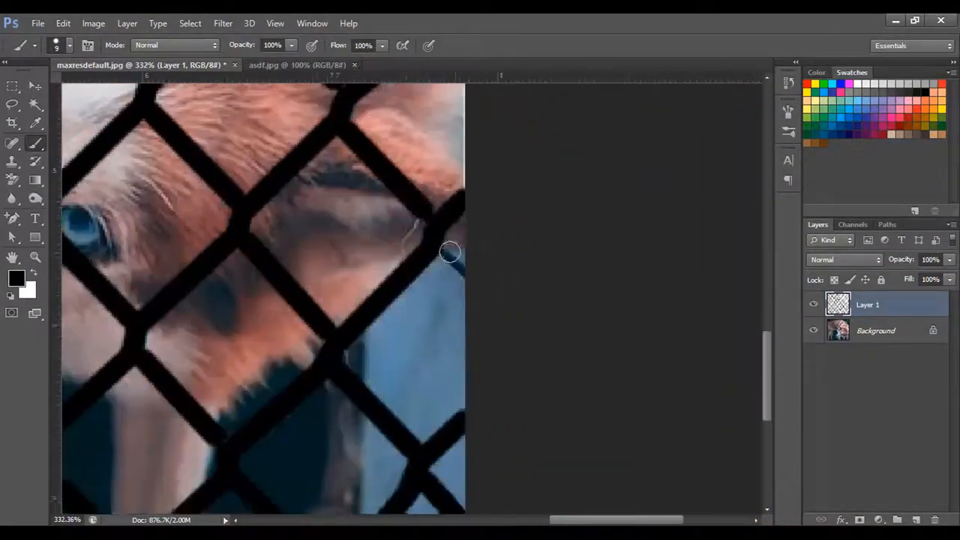
{"action": "scroll", "coordinate": [450, 253], "scroll_direction": "down", "scroll_amount": 6}
Cover the tenth parallel fence wire with straight black strokes across the dog's neck fur to the photo's right edge
{"action": "scroll", "coordinate": [443, 180], "scroll_direction": "up", "scroll_amount": 5}
{"action": "left_click", "coordinate": [377, 204]}
{"action": "left_click", "coordinate": [444, 276], "text": "shift"}
{"action": "left_click_drag", "start_coordinate": [495, 360], "coordinate": [401, 167]}
{"action": "left_click", "coordinate": [402, 169]}
{"action": "left_click", "coordinate": [486, 250], "text": "shift"}
{"action": "left_click_drag", "start_coordinate": [487, 259], "coordinate": [423, 168]}
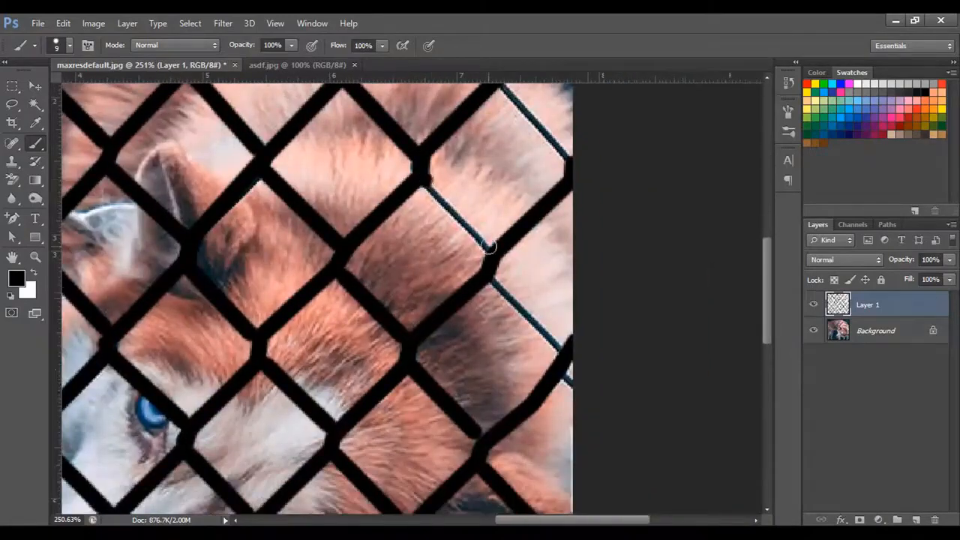
{"action": "left_click", "coordinate": [489, 247], "text": "shift"}
{"action": "left_click_drag", "start_coordinate": [489, 276], "coordinate": [401, 118]}
Cover the remaining fence wires of this diagonal in the photo's upper-right part with straight black strokes
{"action": "scroll", "coordinate": [480, 218], "scroll_direction": "down", "scroll_amount": 6}
{"action": "scroll", "coordinate": [420, 150], "scroll_direction": "up", "scroll_amount": 5}
{"action": "left_click", "coordinate": [373, 155]}
{"action": "left_click", "coordinate": [445, 254], "text": "shift"}
{"action": "left_click_drag", "start_coordinate": [453, 263], "coordinate": [414, 180]}
{"action": "left_click", "coordinate": [478, 262], "text": "shift"}
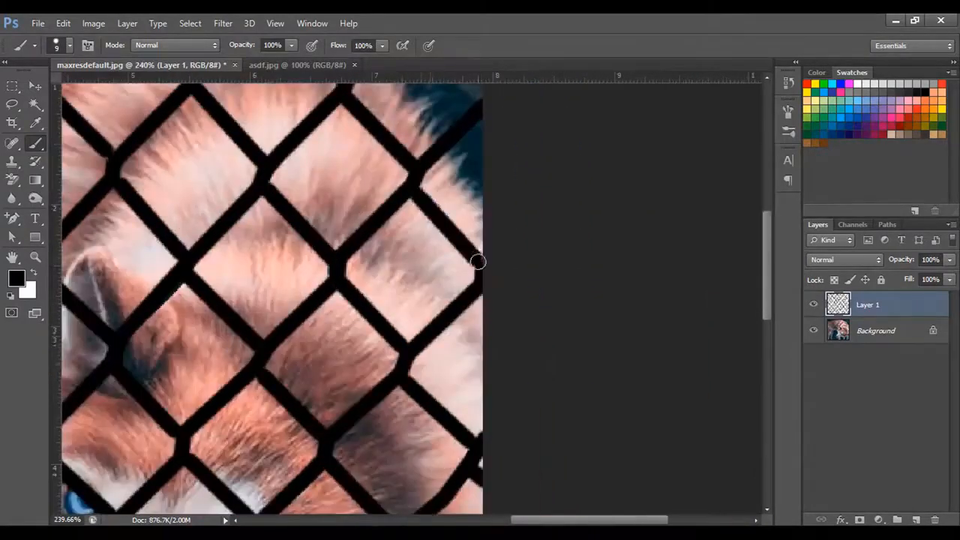
{"action": "scroll", "coordinate": [478, 262], "scroll_direction": "down", "scroll_amount": 6}
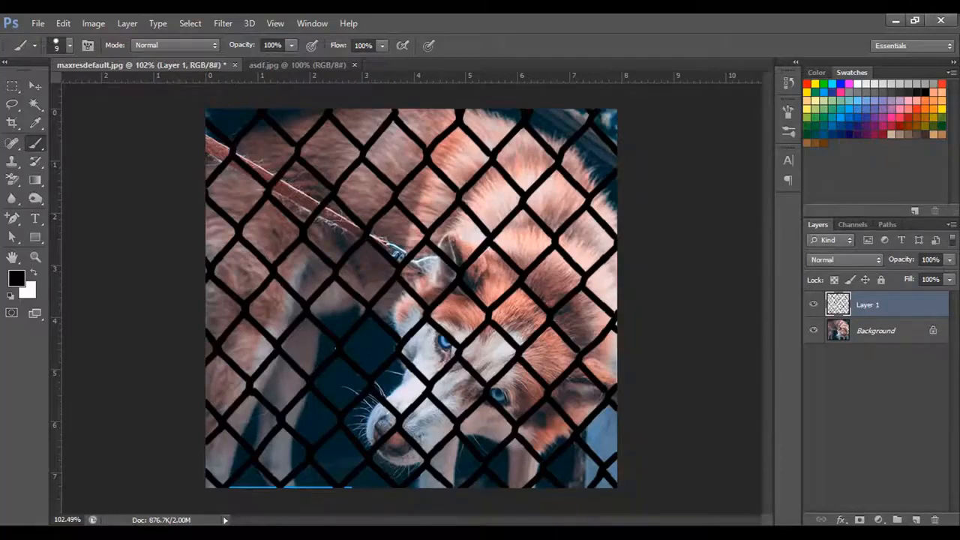
Load the painted fence strokes as a selection, then hide Layer 1 and make the Background layer active
{"action": "left_click", "coordinate": [814, 306]}
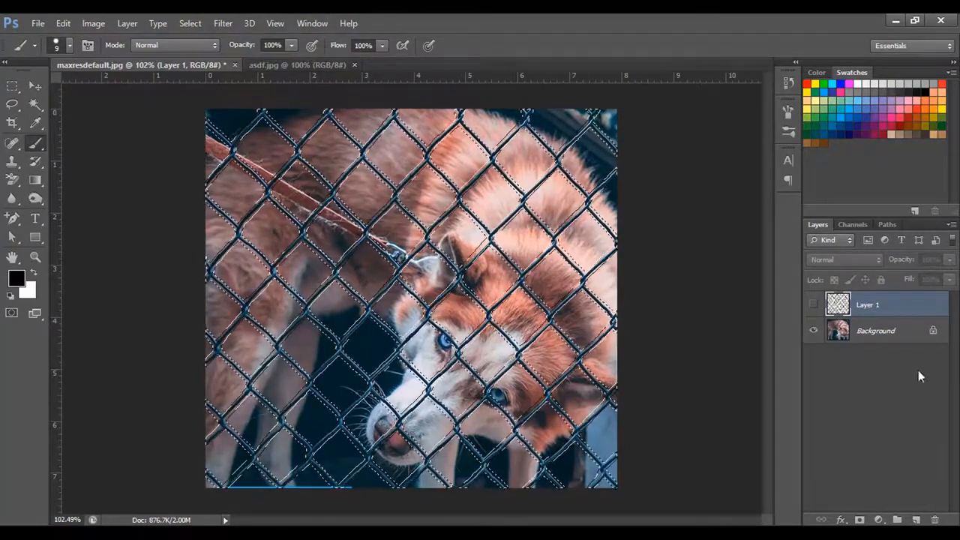
{"action": "left_click", "coordinate": [881, 335]}
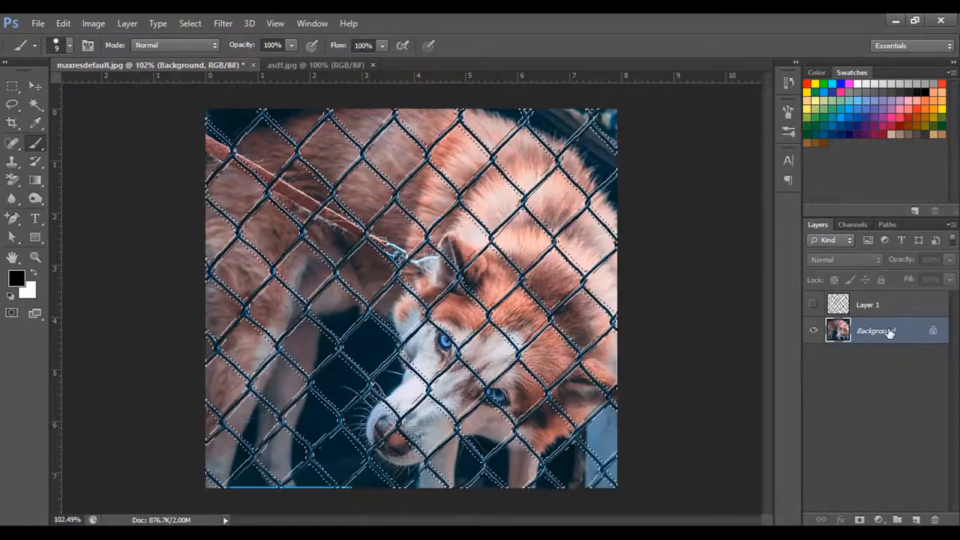
Fill the selected fence area with Content-Aware in Normal mode at 100% opacity, then deselect
{"action": "left_click", "coordinate": [63, 23]}
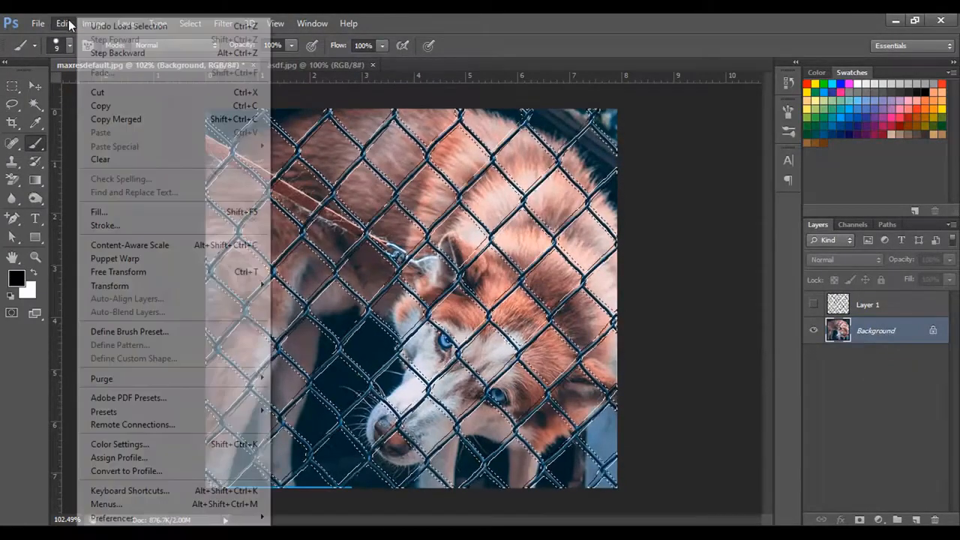
{"action": "left_click", "coordinate": [120, 213]}
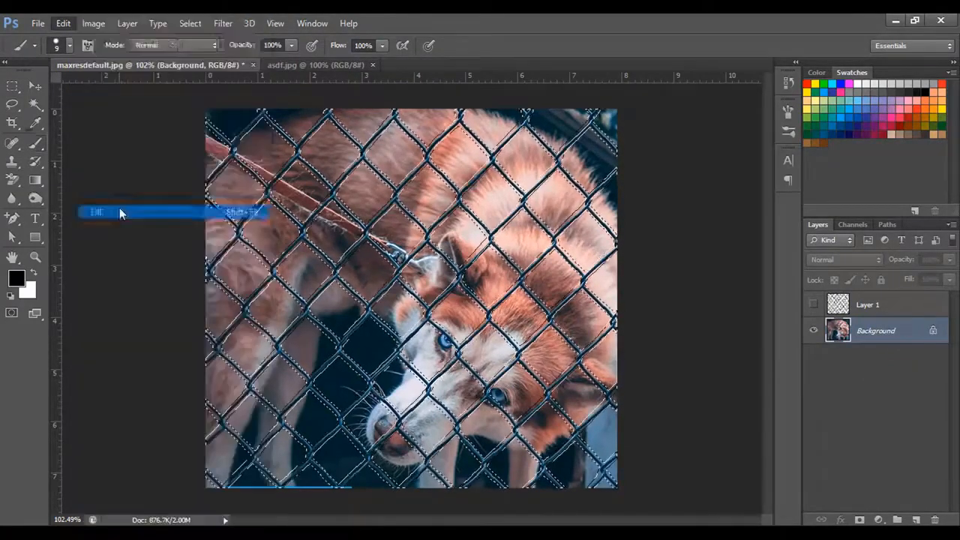
{"action": "left_click_drag", "start_coordinate": [671, 158], "coordinate": [605, 140]}
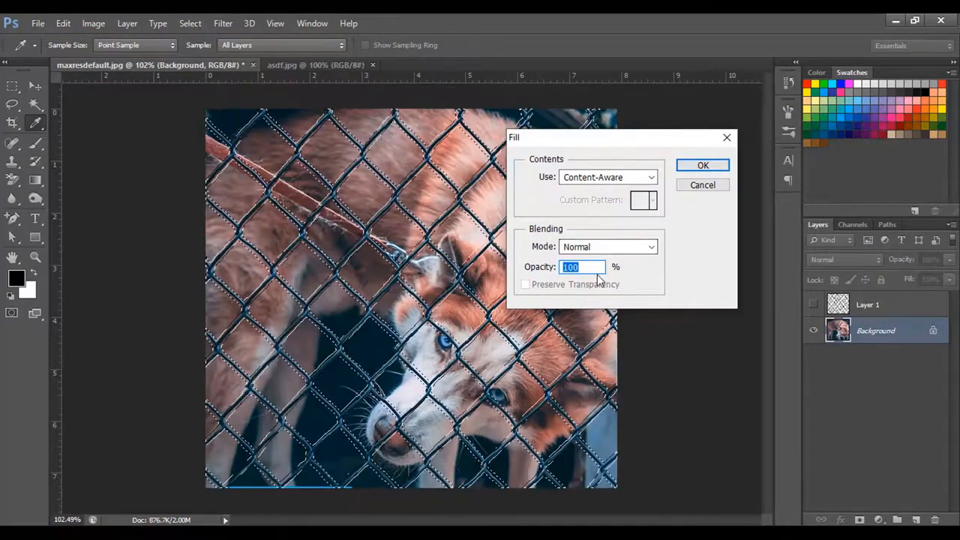
{"action": "left_click", "coordinate": [703, 167]}
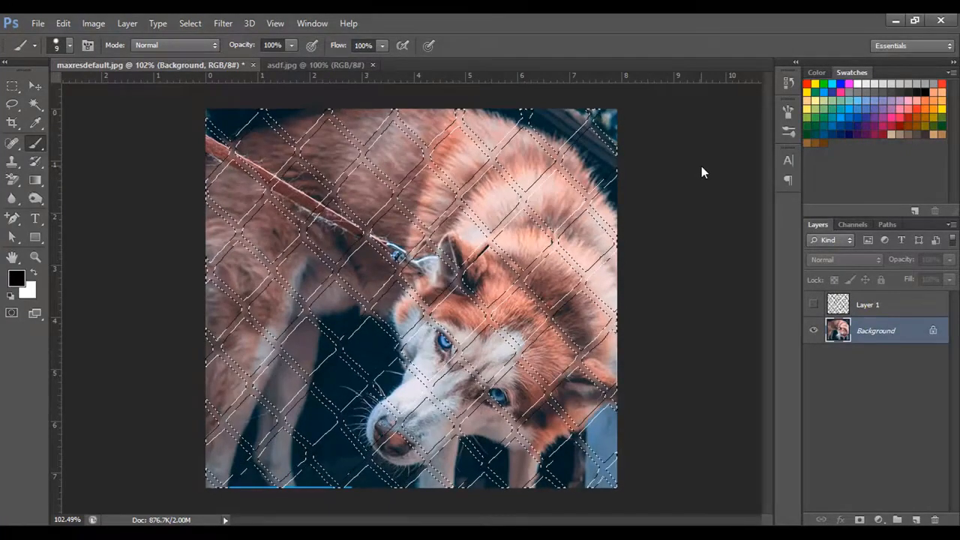
{"action": "key", "text": "ctrl+d"}
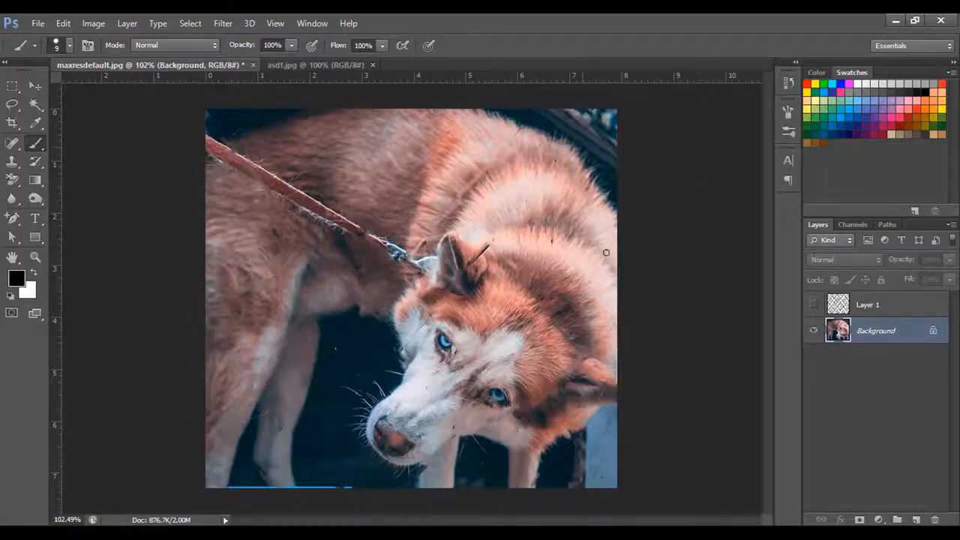
Remove the leftover black line at the dog's ear and the dark specks beside it with the Spot Healing Brush
{"action": "scroll", "coordinate": [333, 269], "scroll_direction": "up", "scroll_amount": 3}
{"action": "scroll", "coordinate": [569, 211], "scroll_direction": "up", "scroll_amount": 8}
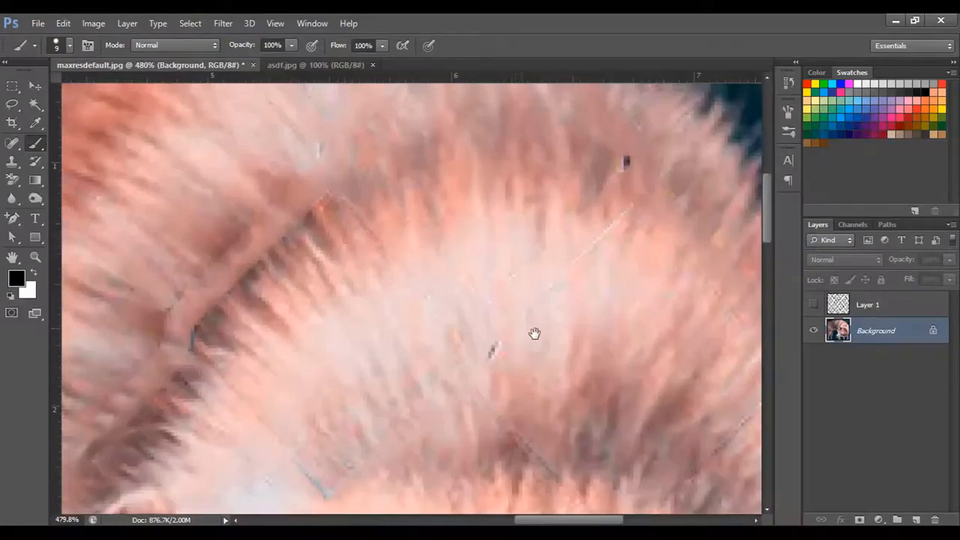
{"action": "left_click_drag", "start_coordinate": [534, 334], "coordinate": [517, 182]}
{"action": "left_click_drag", "start_coordinate": [572, 333], "coordinate": [528, 223]}
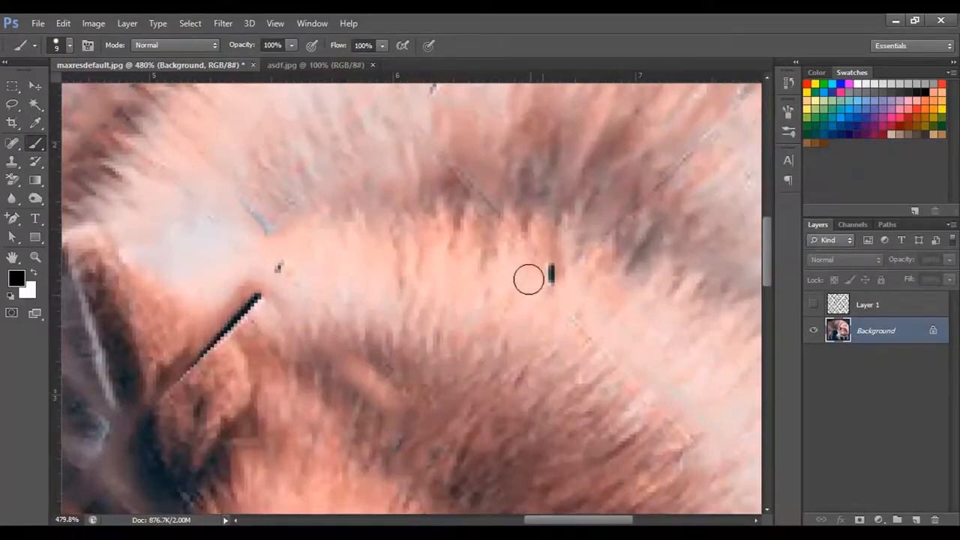
{"action": "left_click_drag", "start_coordinate": [354, 307], "coordinate": [382, 224]}
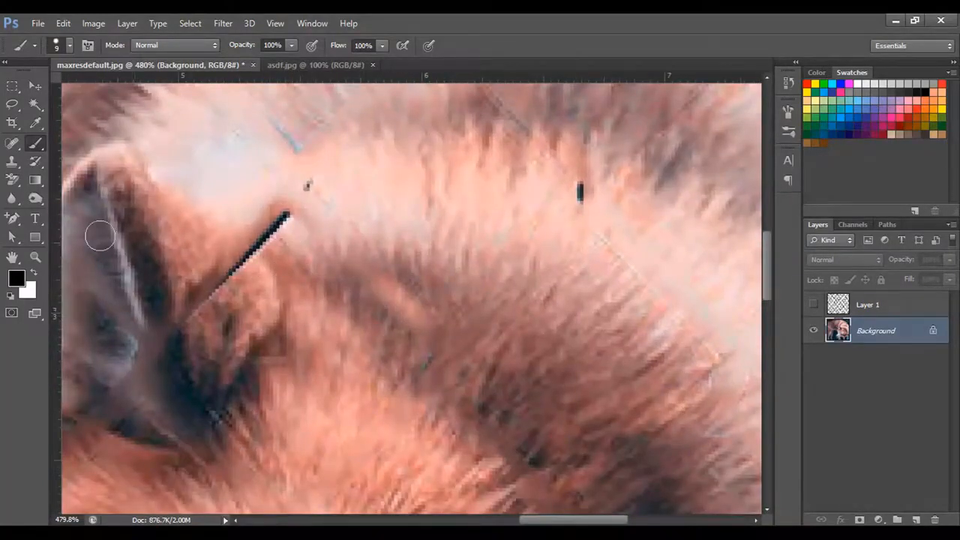
{"action": "left_click", "coordinate": [9, 144]}
{"action": "left_click", "coordinate": [9, 144]}
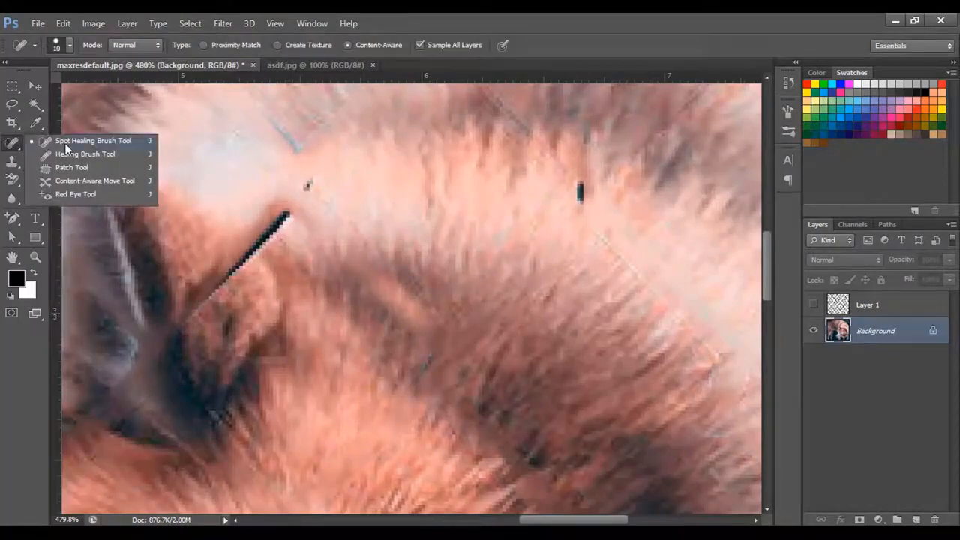
{"action": "left_click", "coordinate": [66, 143]}
{"action": "left_click_drag", "start_coordinate": [581, 176], "coordinate": [589, 225]}
{"action": "left_click_drag", "start_coordinate": [285, 217], "coordinate": [191, 326]}
{"action": "left_click_drag", "start_coordinate": [313, 174], "coordinate": [315, 216]}
Heal the thin leftover wire traces in the neck fur above and behind the dog's ear
{"action": "scroll", "coordinate": [544, 278], "scroll_direction": "up", "scroll_amount": 5}
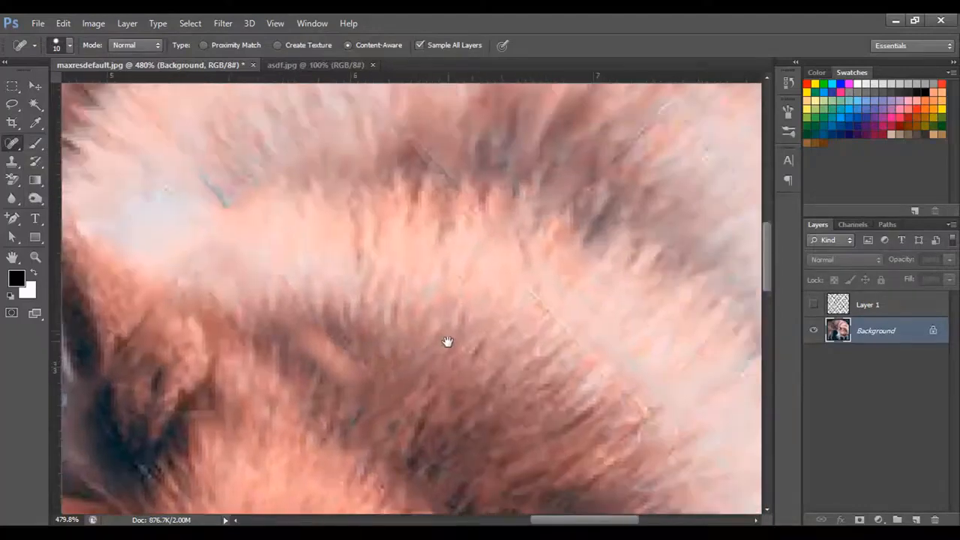
{"action": "left_click_drag", "start_coordinate": [308, 354], "coordinate": [395, 299]}
{"action": "mouse_move", "coordinate": [273, 338]}
{"action": "left_mouse_down"}
{"action": "mouse_move", "coordinate": [241, 289]}
{"action": "mouse_move", "coordinate": [179, 237]}
{"action": "left_mouse_up"}
{"action": "left_click_drag", "start_coordinate": [374, 256], "coordinate": [413, 333]}
{"action": "left_click_drag", "start_coordinate": [487, 332], "coordinate": [589, 439]}
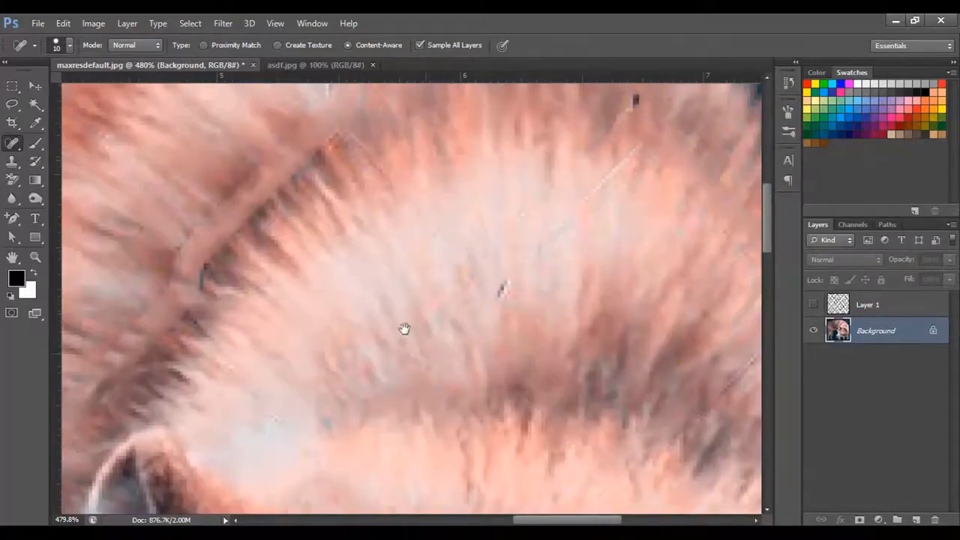
Heal the small dark marks left in the light and brown fur bands on the dog's upper back
{"action": "left_click_drag", "start_coordinate": [405, 330], "coordinate": [546, 391]}
{"action": "mouse_move", "coordinate": [330, 346]}
{"action": "left_mouse_down"}
{"action": "mouse_move", "coordinate": [415, 228]}
{"action": "mouse_move", "coordinate": [456, 203]}
{"action": "mouse_move", "coordinate": [386, 280]}
{"action": "mouse_move", "coordinate": [351, 353]}
{"action": "left_mouse_up"}
{"action": "mouse_move", "coordinate": [606, 300]}
{"action": "left_mouse_down"}
{"action": "mouse_move", "coordinate": [423, 380]}
{"action": "mouse_move", "coordinate": [307, 412]}
{"action": "left_mouse_up"}
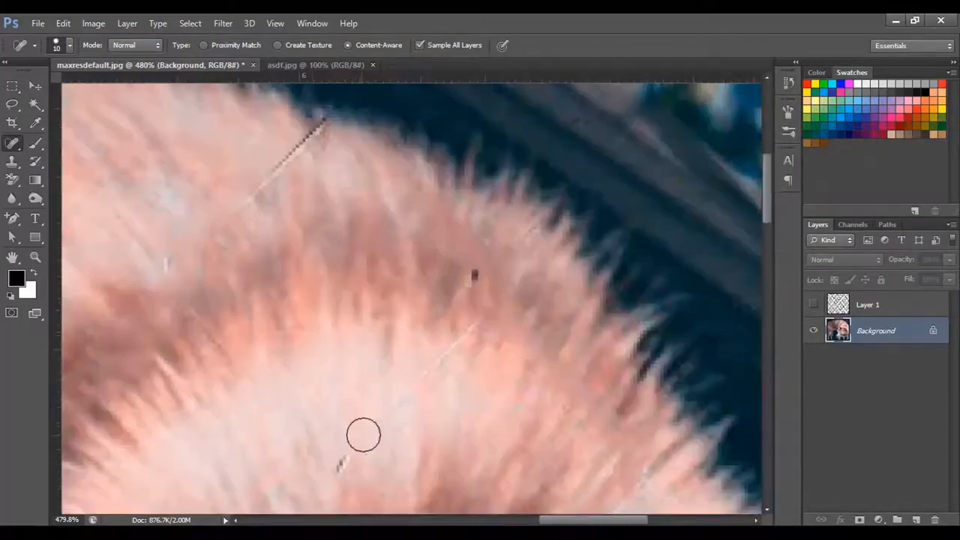
{"action": "left_click_drag", "start_coordinate": [335, 470], "coordinate": [416, 405]}
{"action": "left_click_drag", "start_coordinate": [467, 273], "coordinate": [486, 338]}
Heal the diagonal leftover wire line at the upper edge of the dog's back fur
{"action": "left_click_drag", "start_coordinate": [328, 327], "coordinate": [452, 365]}
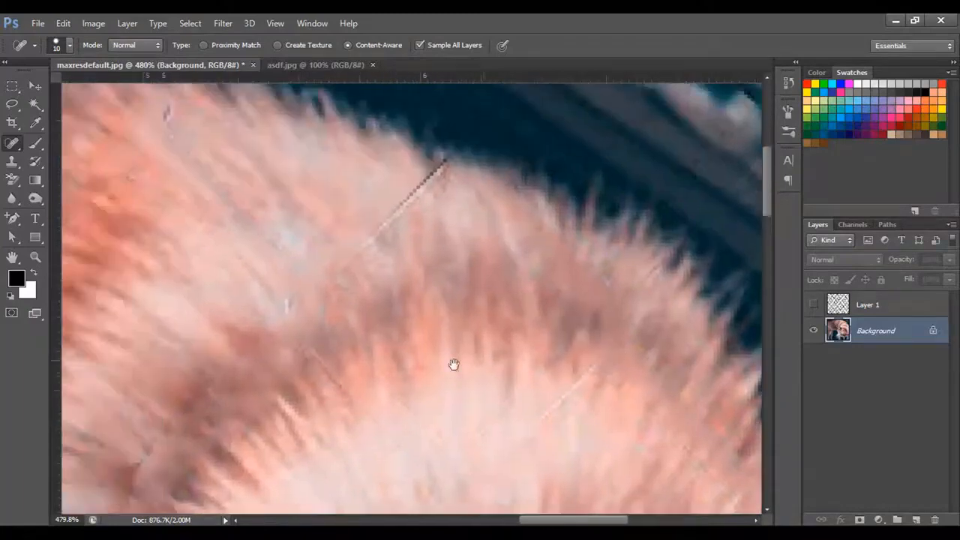
{"action": "left_click_drag", "start_coordinate": [355, 259], "coordinate": [441, 177]}
{"action": "left_click_drag", "start_coordinate": [472, 252], "coordinate": [705, 400]}
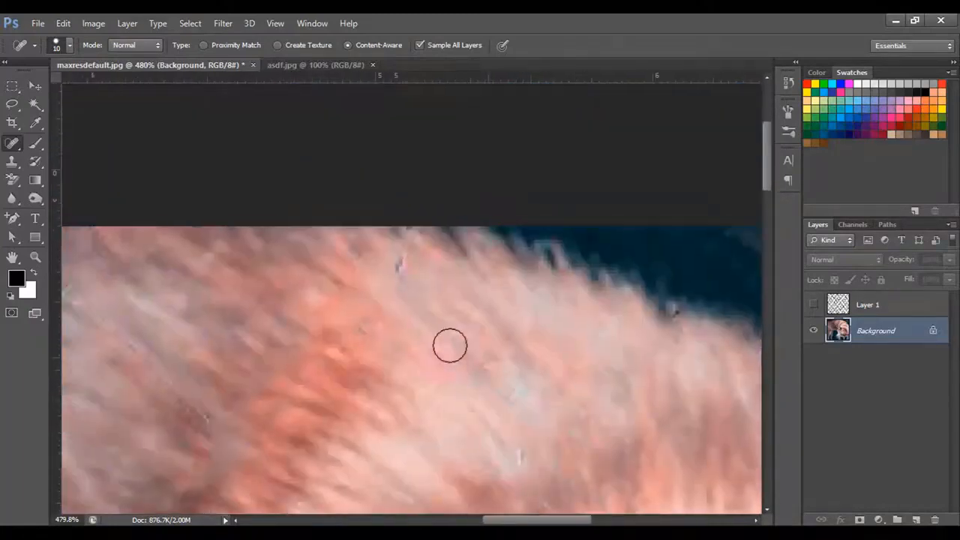
Heal the diagonal wire line on the white fur beside the dog's upper eye and the dark speck above that eye
{"action": "left_click_drag", "start_coordinate": [403, 261], "coordinate": [443, 329]}
{"action": "left_click_drag", "start_coordinate": [487, 423], "coordinate": [534, 151]}
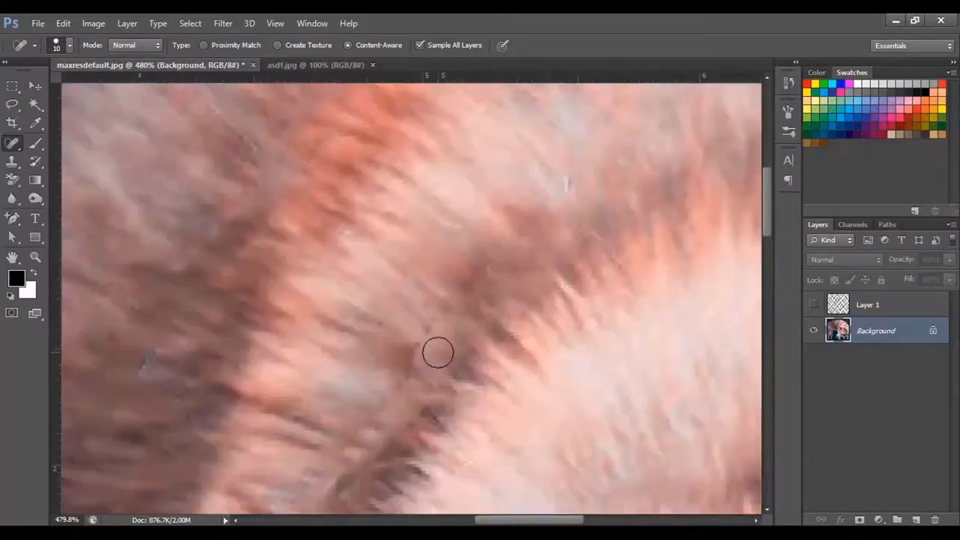
{"action": "scroll", "coordinate": [437, 351], "scroll_direction": "down", "scroll_amount": 4}
{"action": "left_click_drag", "start_coordinate": [446, 330], "coordinate": [447, 154]}
{"action": "scroll", "coordinate": [500, 369], "scroll_direction": "down", "scroll_amount": 2}
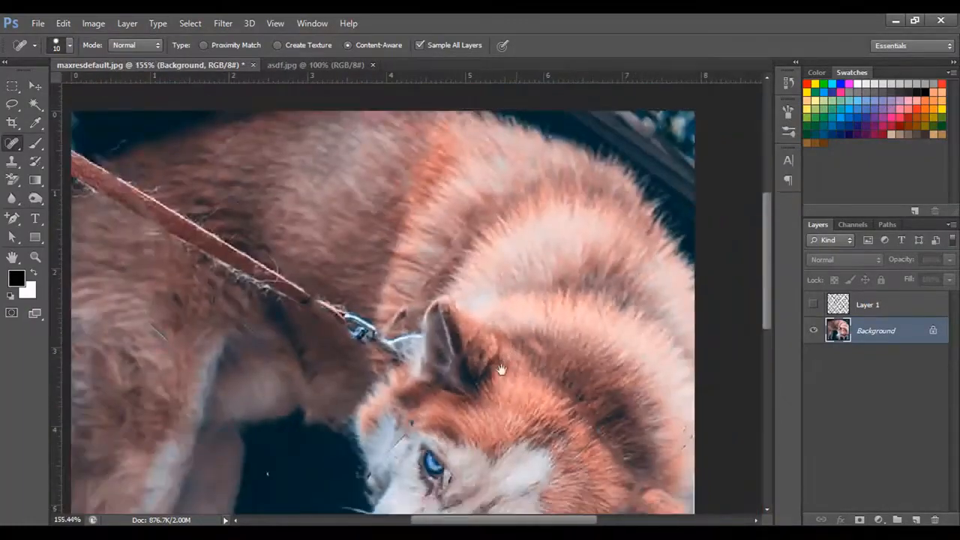
{"action": "scroll", "coordinate": [364, 454], "scroll_direction": "up", "scroll_amount": 3}
{"action": "scroll", "coordinate": [418, 457], "scroll_direction": "up", "scroll_amount": 3}
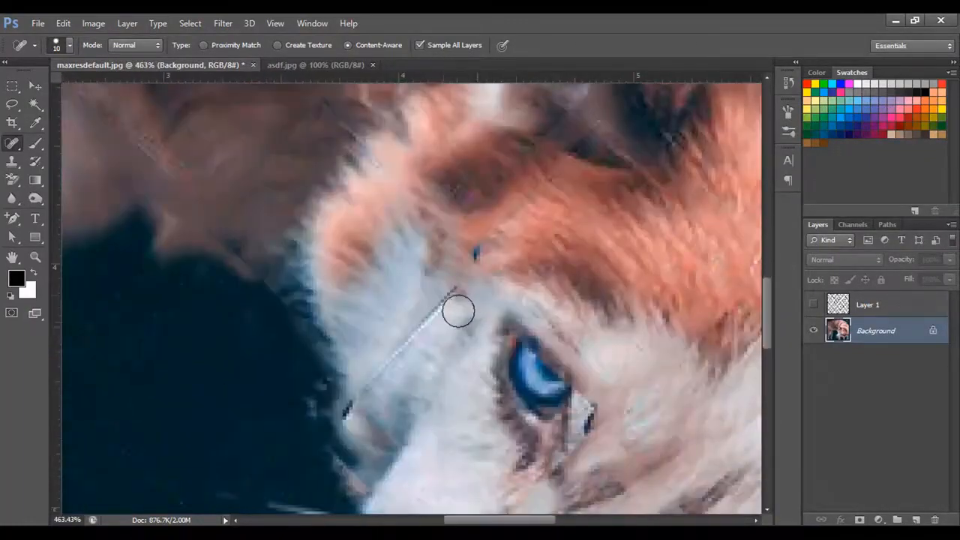
{"action": "left_click_drag", "start_coordinate": [453, 291], "coordinate": [372, 385]}
{"action": "left_click_drag", "start_coordinate": [472, 255], "coordinate": [474, 214]}
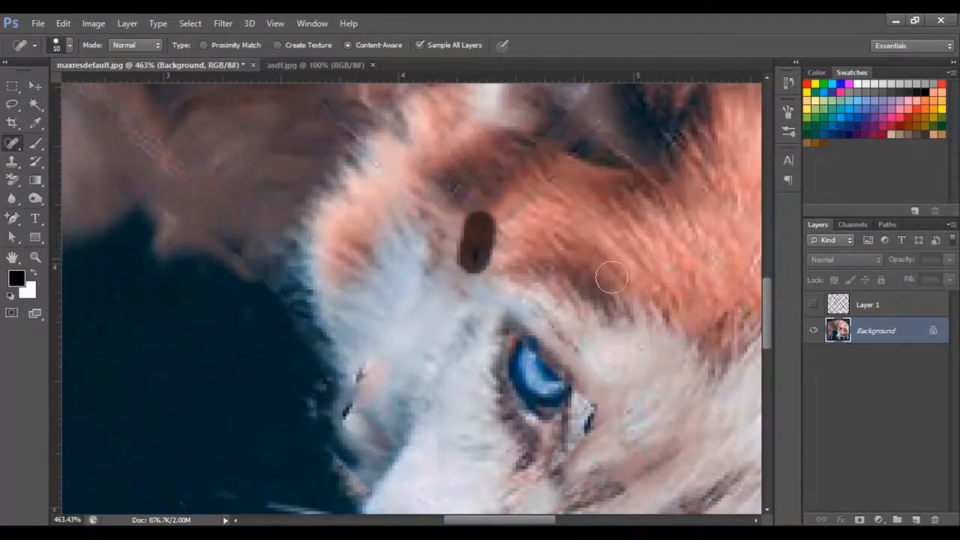
Heal the leftover wire trace at the dog's lower jaw, where it meets the front leg
{"action": "scroll", "coordinate": [602, 283], "scroll_direction": "down", "scroll_amount": 3}
{"action": "left_click_drag", "start_coordinate": [599, 382], "coordinate": [369, 215]}
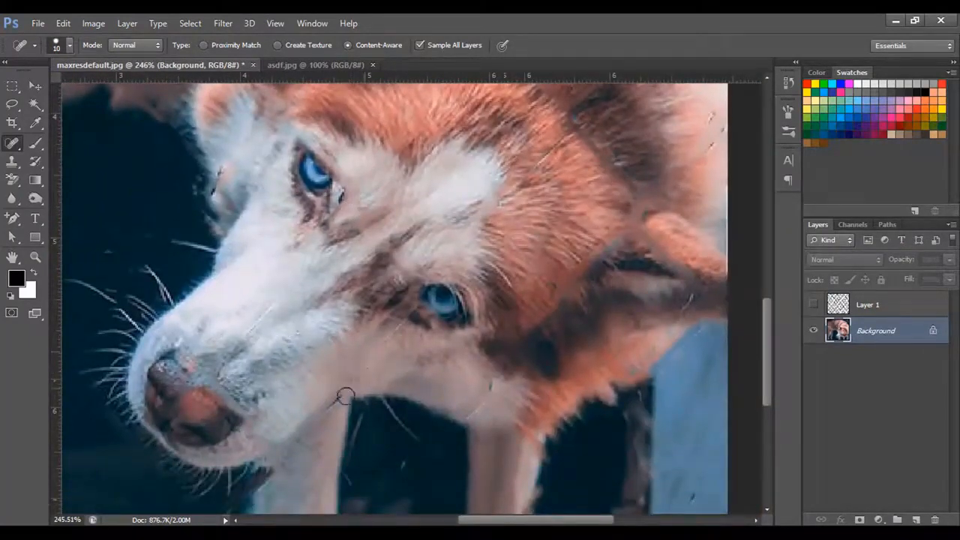
{"action": "left_click_drag", "start_coordinate": [344, 399], "coordinate": [308, 425]}
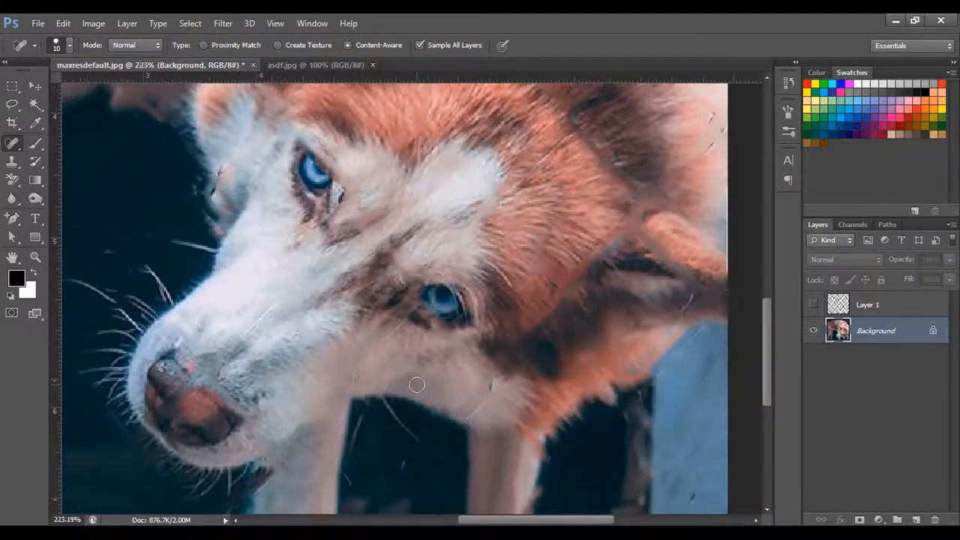
{"action": "scroll", "coordinate": [414, 376], "scroll_direction": "down", "scroll_amount": 3}
{"action": "scroll", "coordinate": [312, 375], "scroll_direction": "down", "scroll_amount": 2}
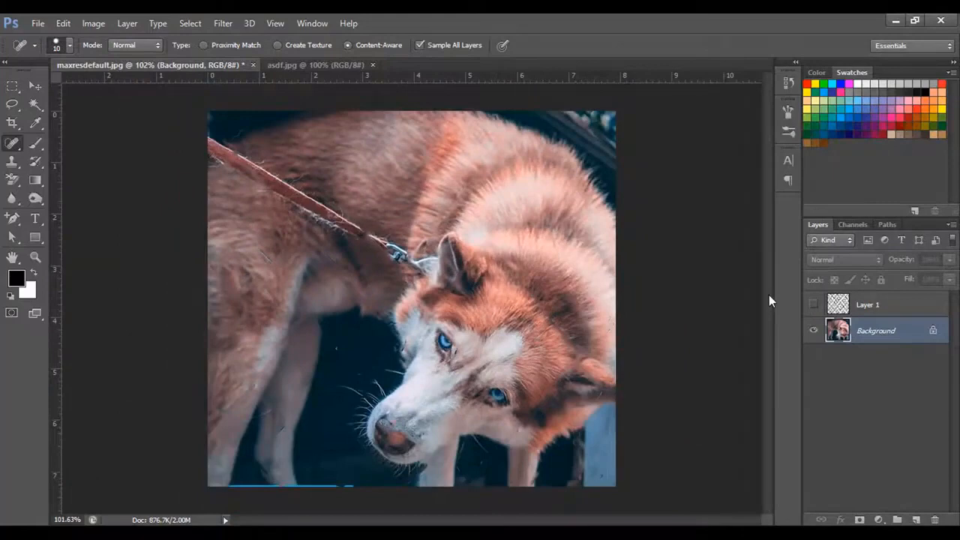
Heal the leftover wire marks in the brown fur of the dog's flank below the leash
{"action": "left_click_drag", "start_coordinate": [246, 224], "coordinate": [393, 351]}
{"action": "left_click_drag", "start_coordinate": [238, 254], "coordinate": [327, 334]}
{"action": "mouse_move", "coordinate": [372, 217]}
{"action": "left_mouse_down"}
{"action": "mouse_move", "coordinate": [405, 261]}
{"action": "mouse_move", "coordinate": [471, 308]}
{"action": "left_mouse_up"}
{"action": "left_click_drag", "start_coordinate": [387, 367], "coordinate": [355, 138]}
{"action": "left_click_drag", "start_coordinate": [241, 252], "coordinate": [295, 301]}
Heal the dark specks and thin wire traces on the dog's hind legs and along their edges
{"action": "mouse_move", "coordinate": [336, 350]}
{"action": "left_mouse_down"}
{"action": "mouse_move", "coordinate": [385, 396]}
{"action": "mouse_move", "coordinate": [406, 211]}
{"action": "left_mouse_up"}
{"action": "left_click_drag", "start_coordinate": [200, 304], "coordinate": [246, 264]}
{"action": "left_click_drag", "start_coordinate": [340, 260], "coordinate": [318, 281]}
{"action": "left_click_drag", "start_coordinate": [325, 302], "coordinate": [313, 308]}
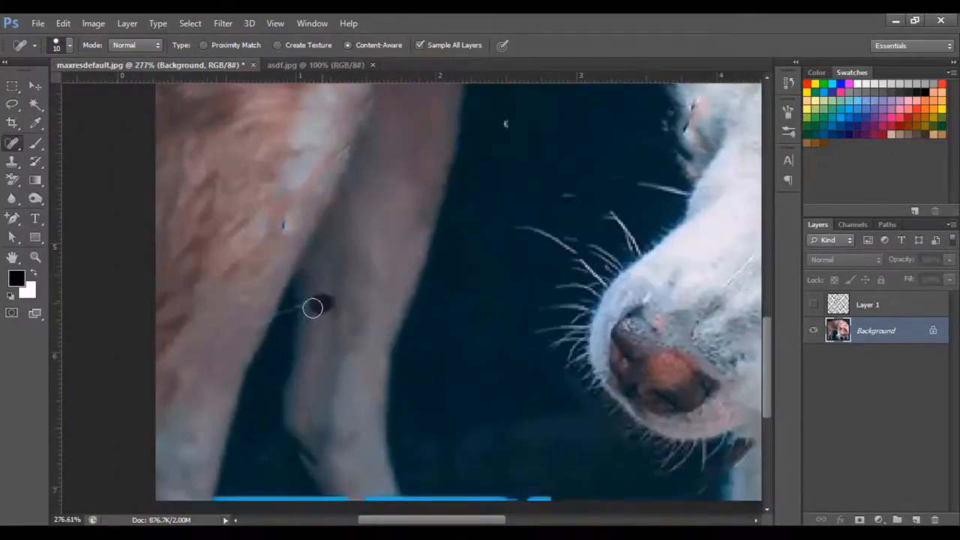
{"action": "left_click_drag", "start_coordinate": [415, 260], "coordinate": [416, 271]}
{"action": "left_click_drag", "start_coordinate": [375, 375], "coordinate": [322, 285]}
{"action": "left_click_drag", "start_coordinate": [155, 409], "coordinate": [495, 411]}
Heal the dark mark on the dog's cheek below the lower eye and the thin traces on the cheek and muzzle
{"action": "left_click_drag", "start_coordinate": [694, 225], "coordinate": [351, 403]}
{"action": "left_click_drag", "start_coordinate": [478, 396], "coordinate": [295, 175]}
{"action": "left_click_drag", "start_coordinate": [411, 203], "coordinate": [409, 227]}
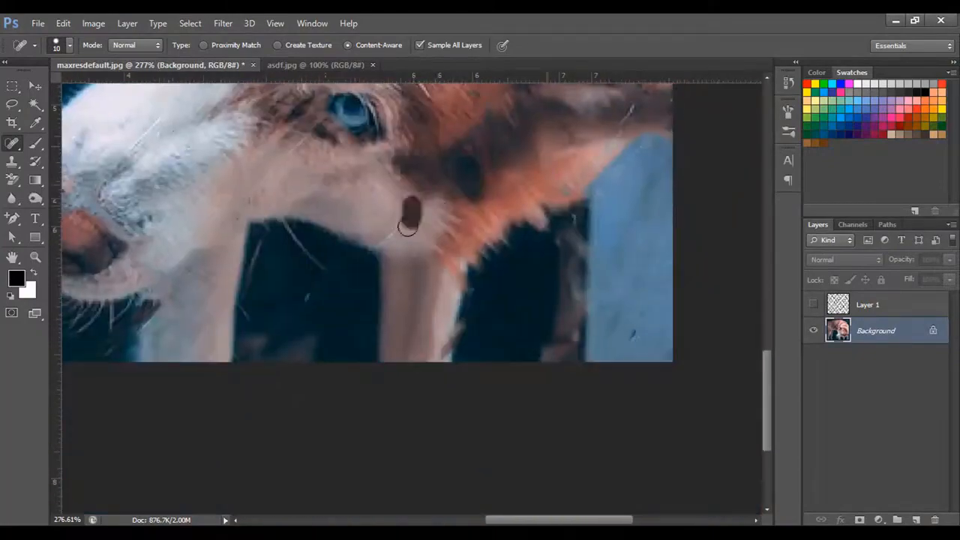
{"action": "left_click_drag", "start_coordinate": [298, 147], "coordinate": [271, 179]}
{"action": "left_click_drag", "start_coordinate": [153, 128], "coordinate": [145, 136]}
Heal the leftover marks in the fur on top of the dog's head and the diagonal trace across the neck fur
{"action": "left_click_drag", "start_coordinate": [405, 225], "coordinate": [288, 496]}
{"action": "left_click_drag", "start_coordinate": [392, 198], "coordinate": [431, 245]}
{"action": "left_click_drag", "start_coordinate": [467, 260], "coordinate": [554, 198]}
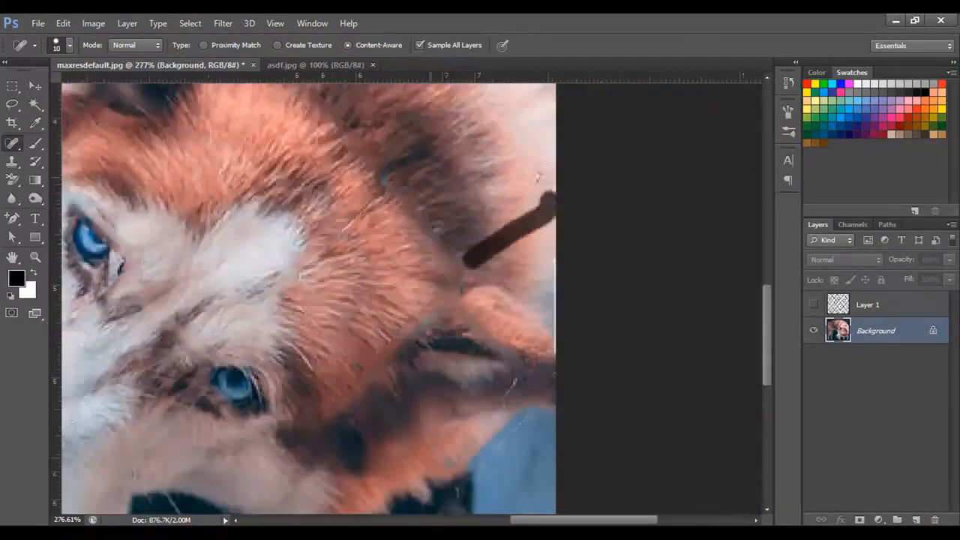
{"action": "left_click_drag", "start_coordinate": [480, 188], "coordinate": [627, 417]}
{"action": "left_click_drag", "start_coordinate": [535, 219], "coordinate": [598, 294]}
Heal the remaining marks in the fur near the dog's upper ear and check the photo as a whole
{"action": "mouse_move", "coordinate": [227, 252]}
{"action": "left_mouse_down"}
{"action": "mouse_move", "coordinate": [309, 337]}
{"action": "mouse_move", "coordinate": [494, 322]}
{"action": "left_mouse_up"}
{"action": "left_click_drag", "start_coordinate": [453, 238], "coordinate": [462, 278]}
{"action": "left_click_drag", "start_coordinate": [383, 145], "coordinate": [426, 203]}
{"action": "key", "text": "ctrl+0"}
{"action": "mouse_move", "coordinate": [120, 300]}
{"action": "left_mouse_down"}
{"action": "mouse_move", "coordinate": [411, 334]}
{"action": "mouse_move", "coordinate": [409, 371]}
{"action": "left_mouse_up"}
{"action": "scroll", "coordinate": [483, 362], "scroll_direction": "up", "scroll_amount": 5}
{"action": "scroll", "coordinate": [440, 368], "scroll_direction": "down", "scroll_amount": 6}
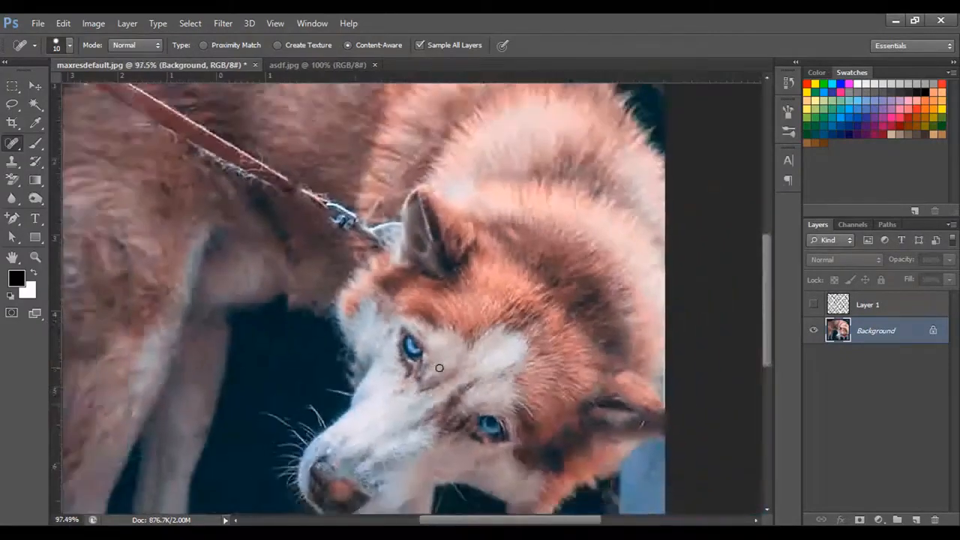